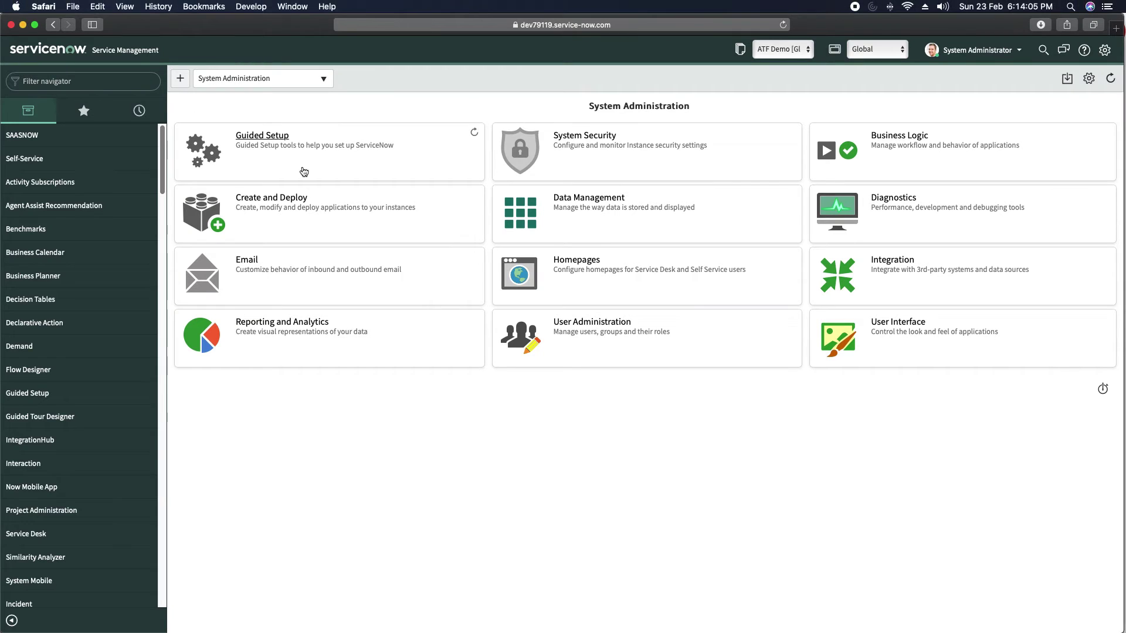
# Step: Filter the ServiceNow navigator for 'rest api' and open the REST API Explorer
pyautogui.click(106, 83)
pyautogui.write('res')
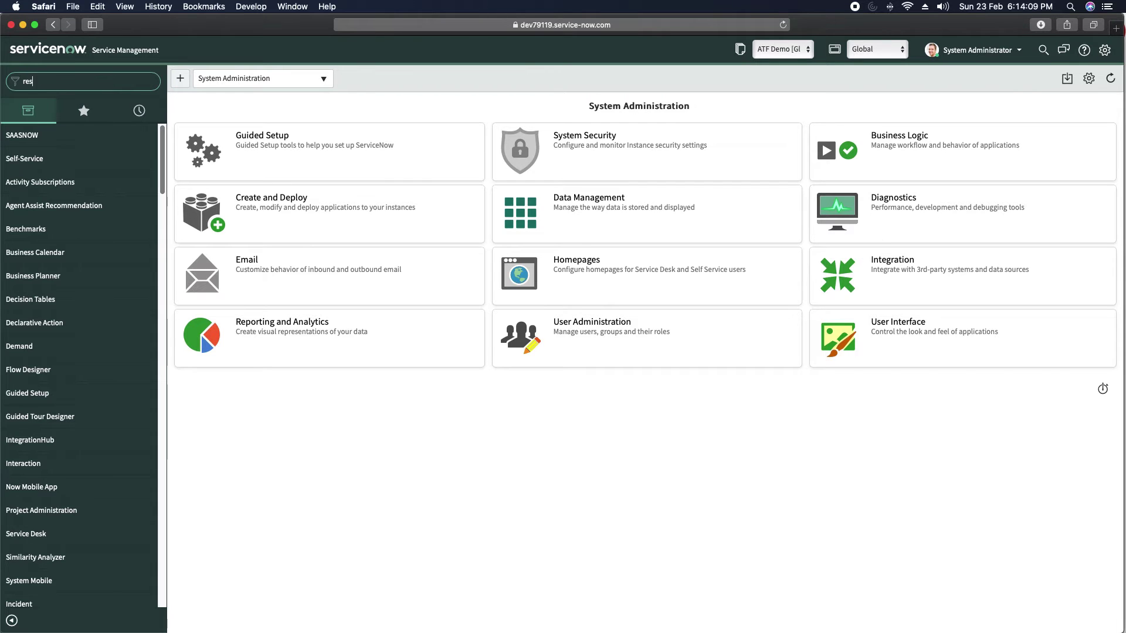
pyautogui.write('t api')
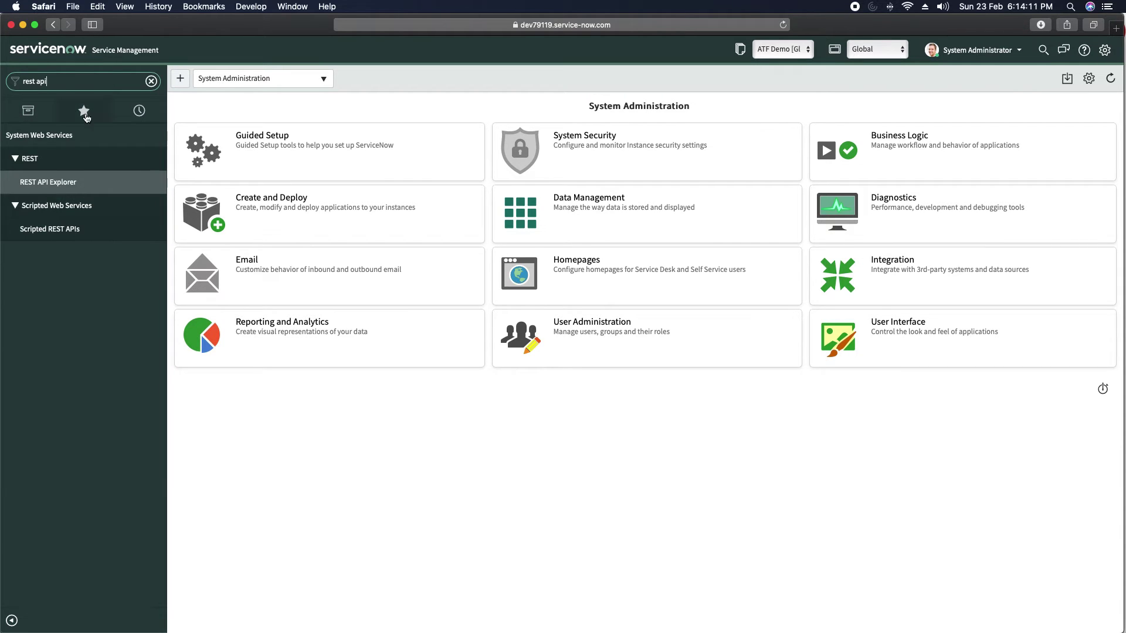
pyautogui.click(59, 185)
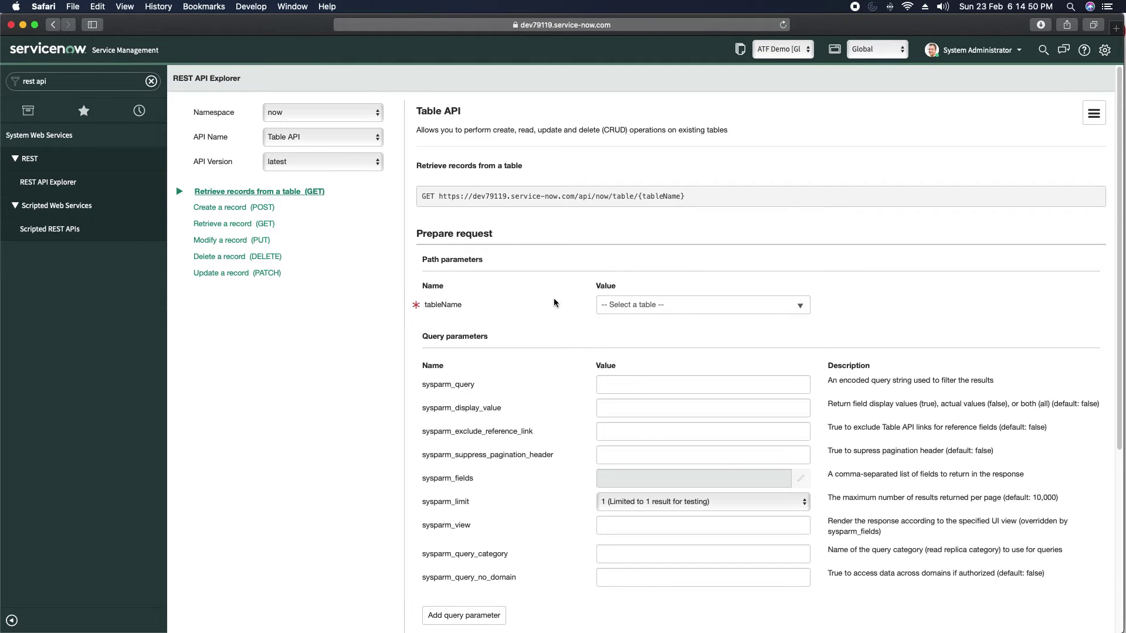
# Step: Set the Table API tableName to Incident (incident)
pyautogui.click(673, 310)
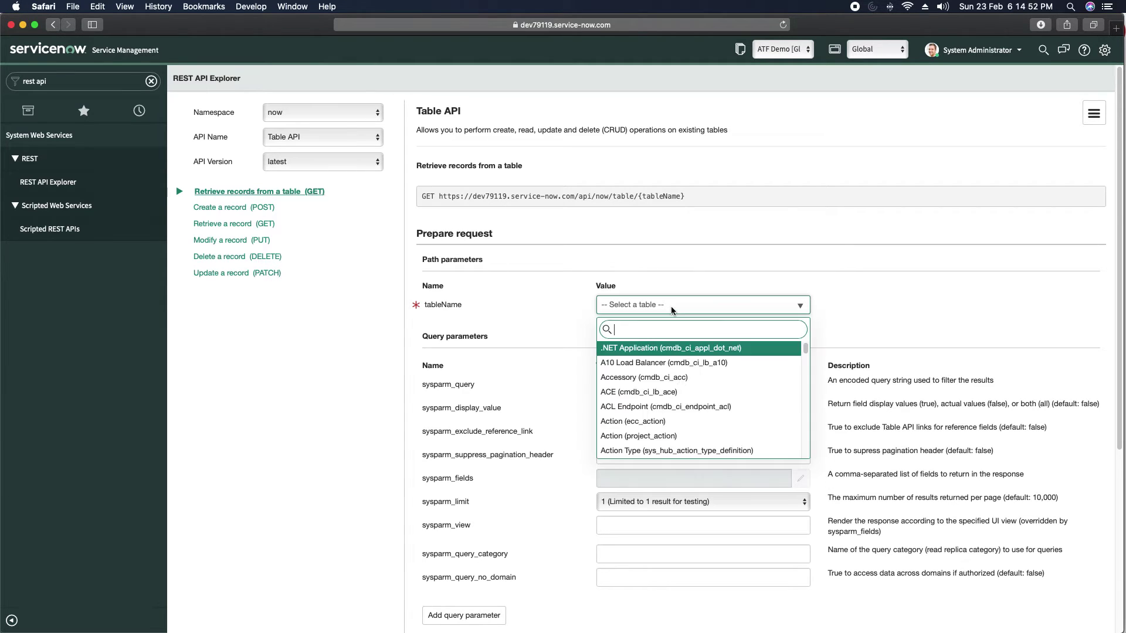
pyautogui.write('incidet')
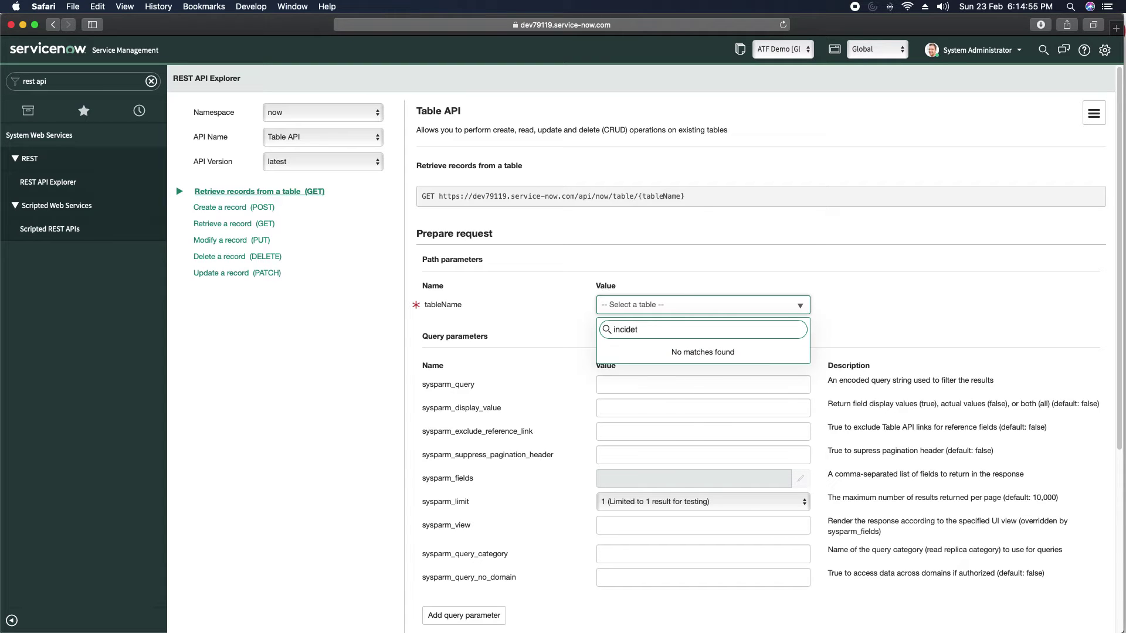
pyautogui.press('BackSpace')
pyautogui.click(646, 348)
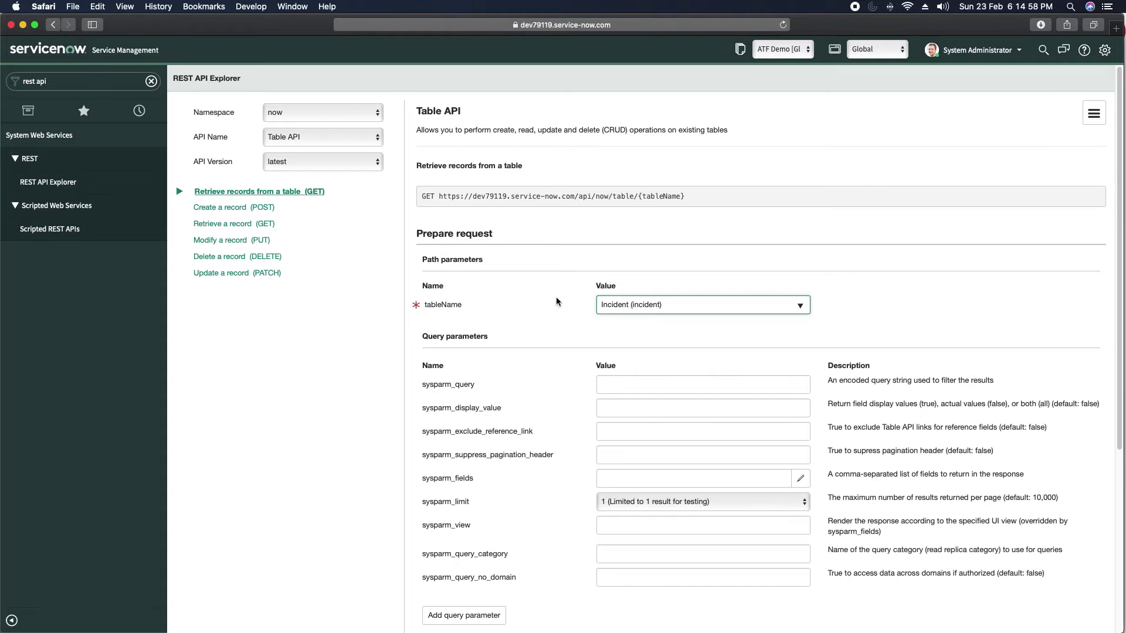
# Step: Send the incident table GET request from the REST API Explorer
pyautogui.scroll(-5, 538, 356)
pyautogui.scroll(5, 538, 357)
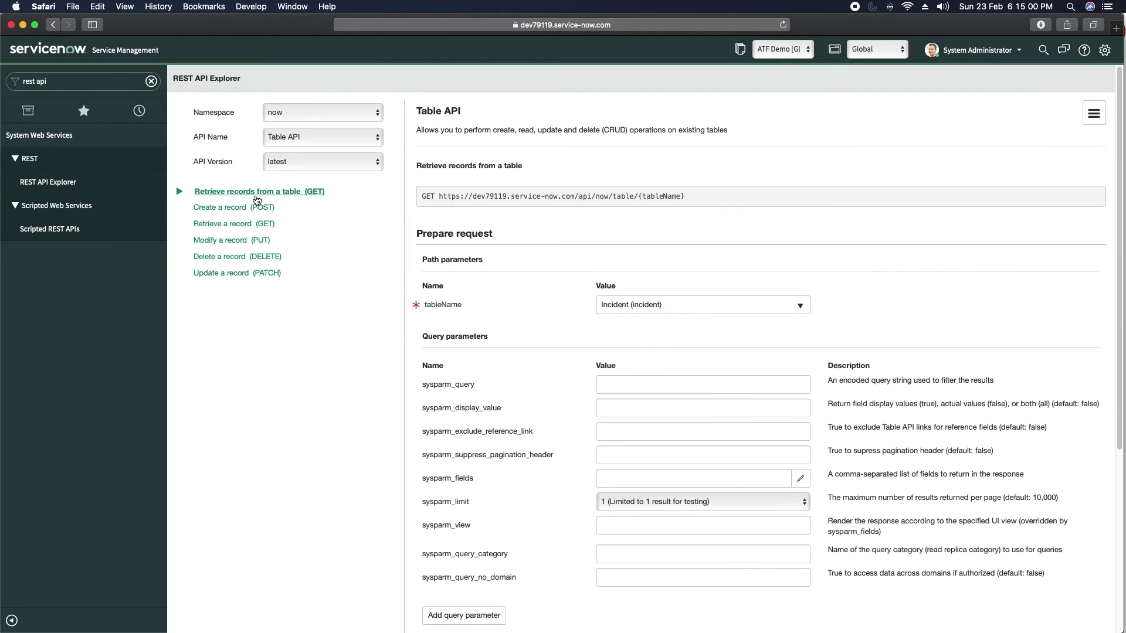
pyautogui.scroll(-5, 598, 382)
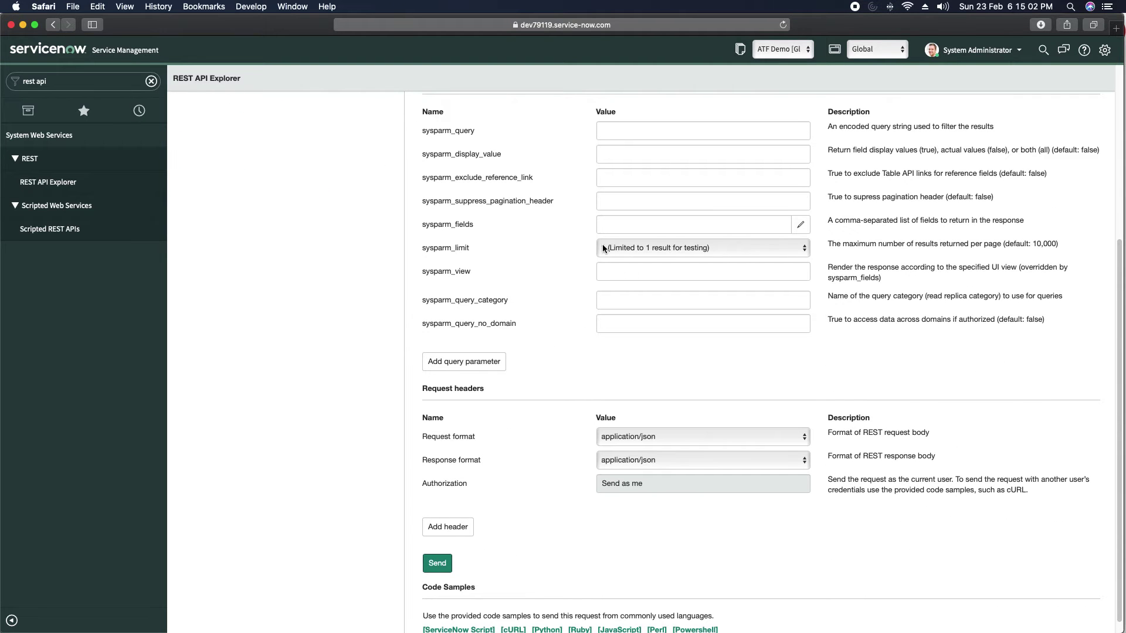
pyautogui.scroll(-1, 498, 291)
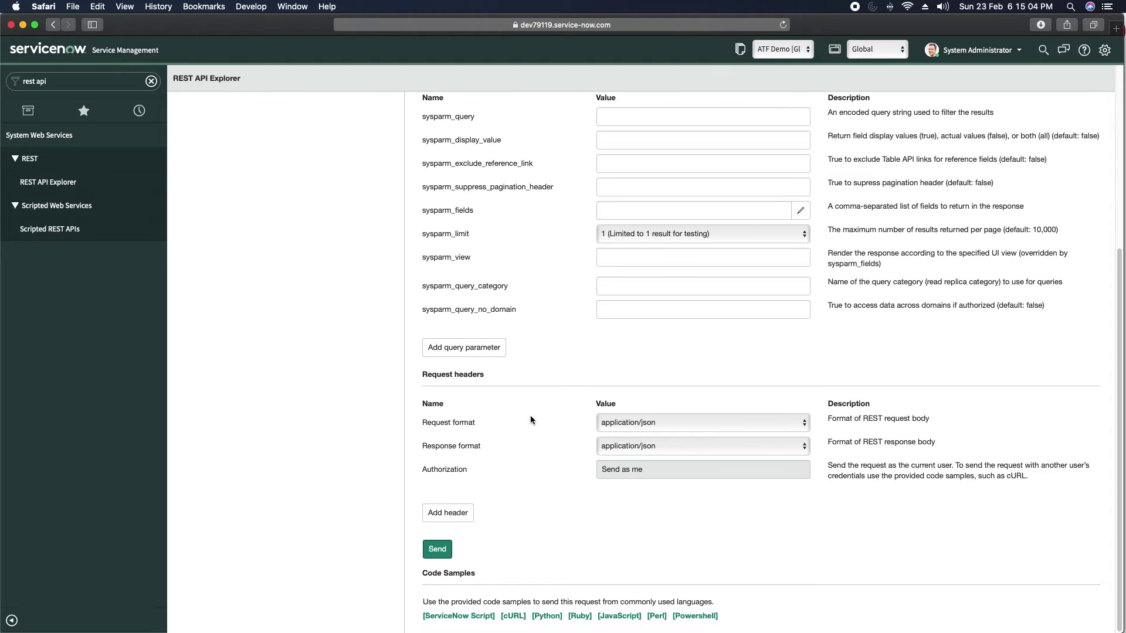
pyautogui.click(436, 548)
# Step: Select the incident table request URL, then switch to another application
pyautogui.scroll(1, 397, 475)
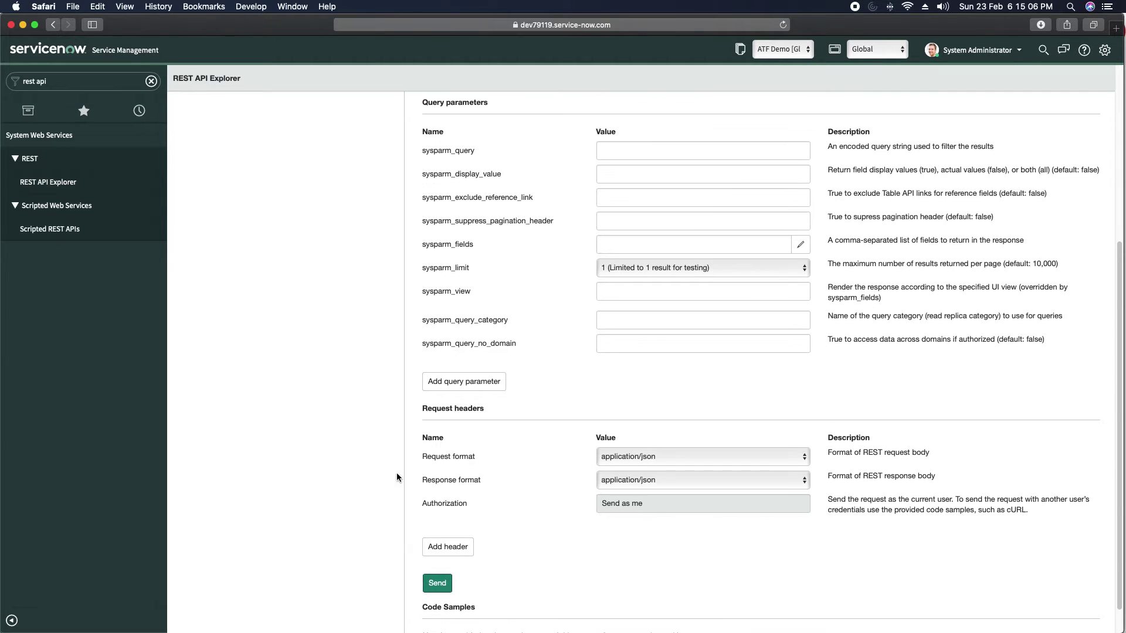
pyautogui.scroll(15, 557, 392)
pyautogui.scroll(5, 586, 346)
pyautogui.scroll(-15, 674, 293)
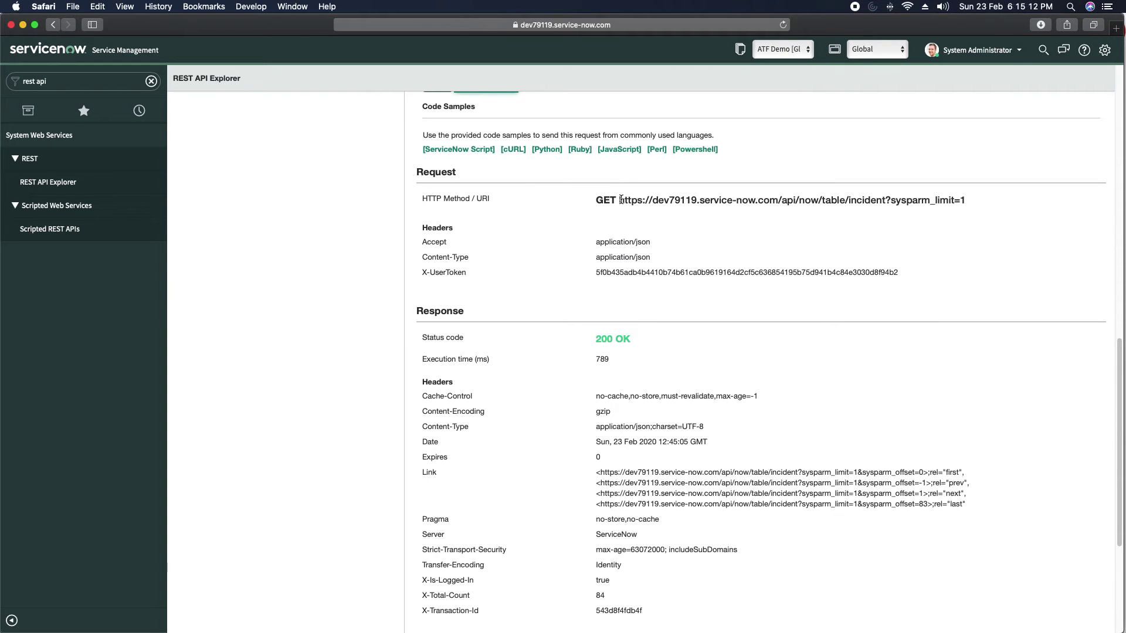
pyautogui.moveTo(620, 200); pyautogui.dragTo(894, 208)
pyautogui.press('super+c')
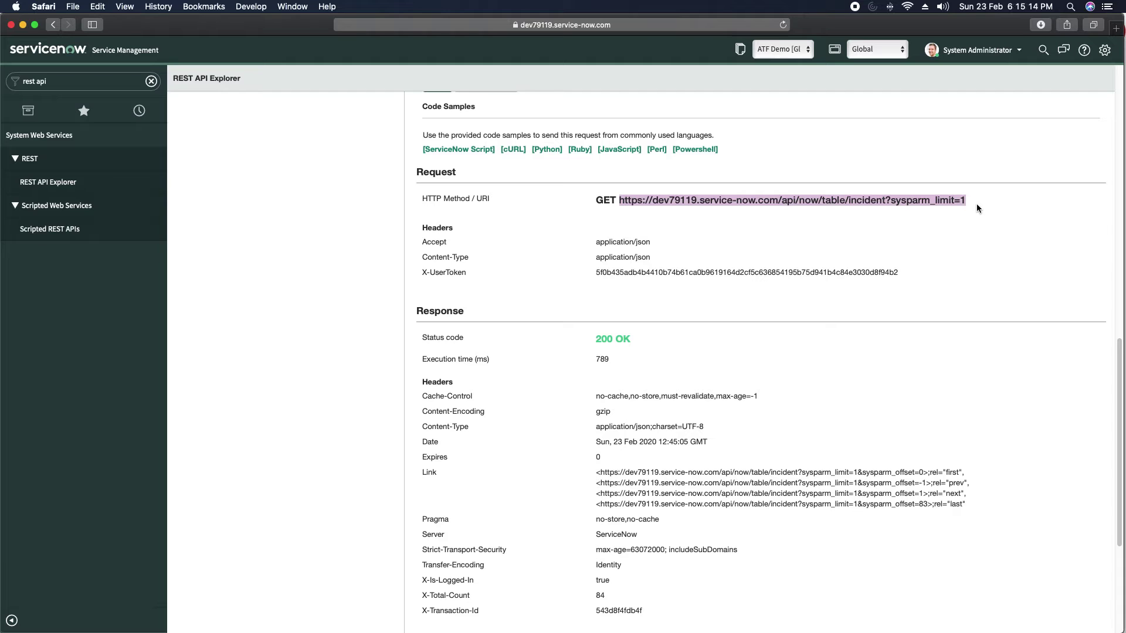
pyautogui.press('super+Tab')
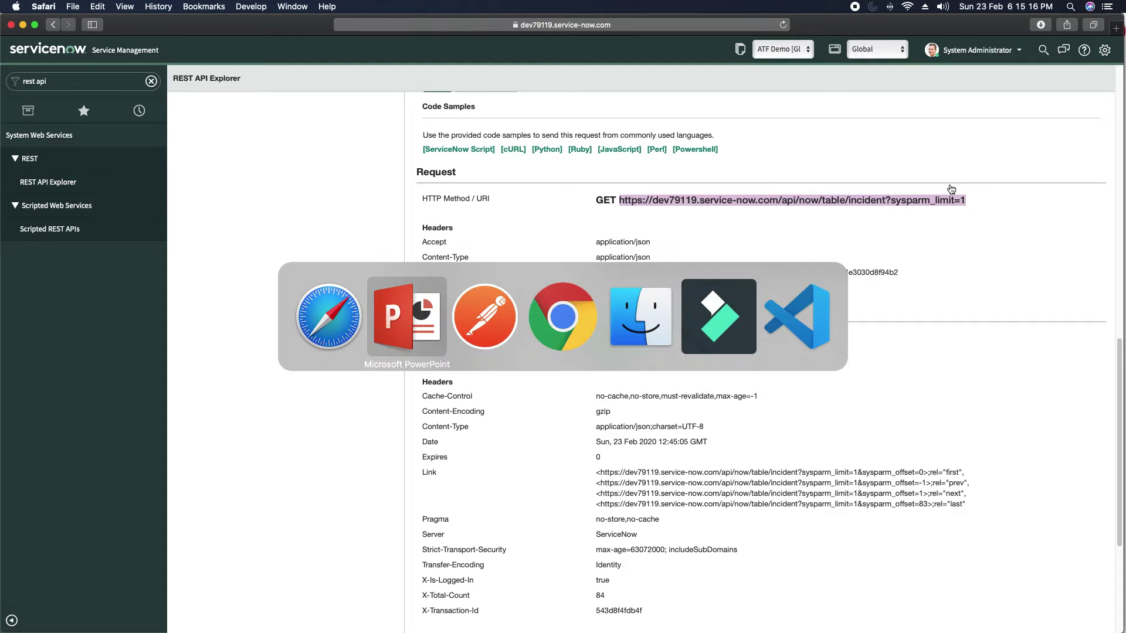
# Step: Create a new Postman request for the pasted incident table URL using Basic Auth
pyautogui.click(486, 317)
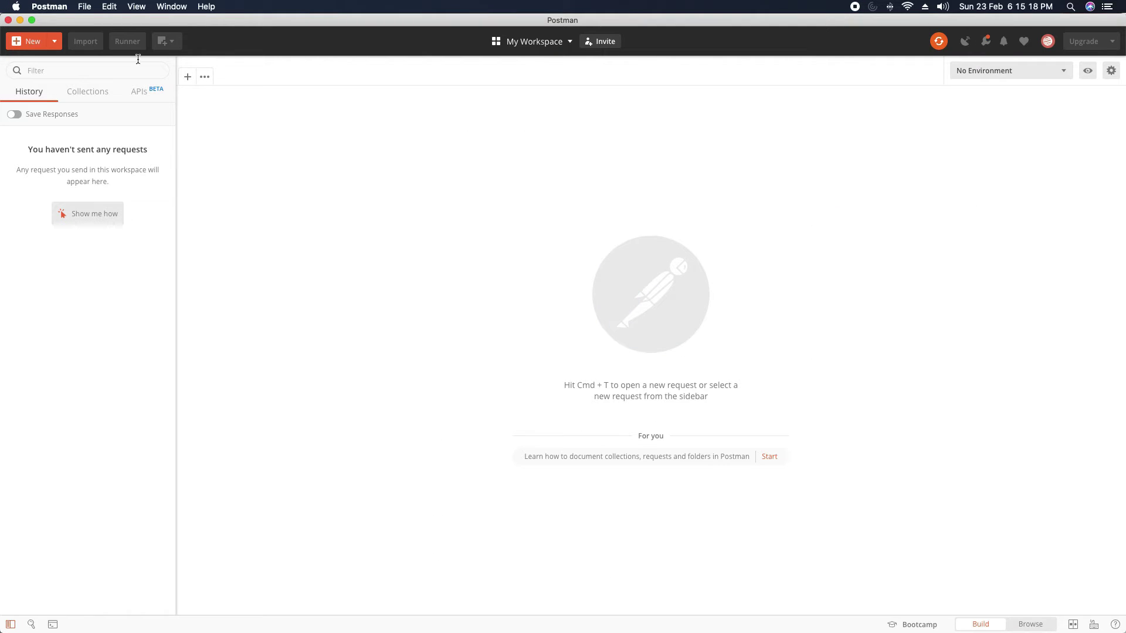
pyautogui.click(190, 76)
pyautogui.click(296, 126)
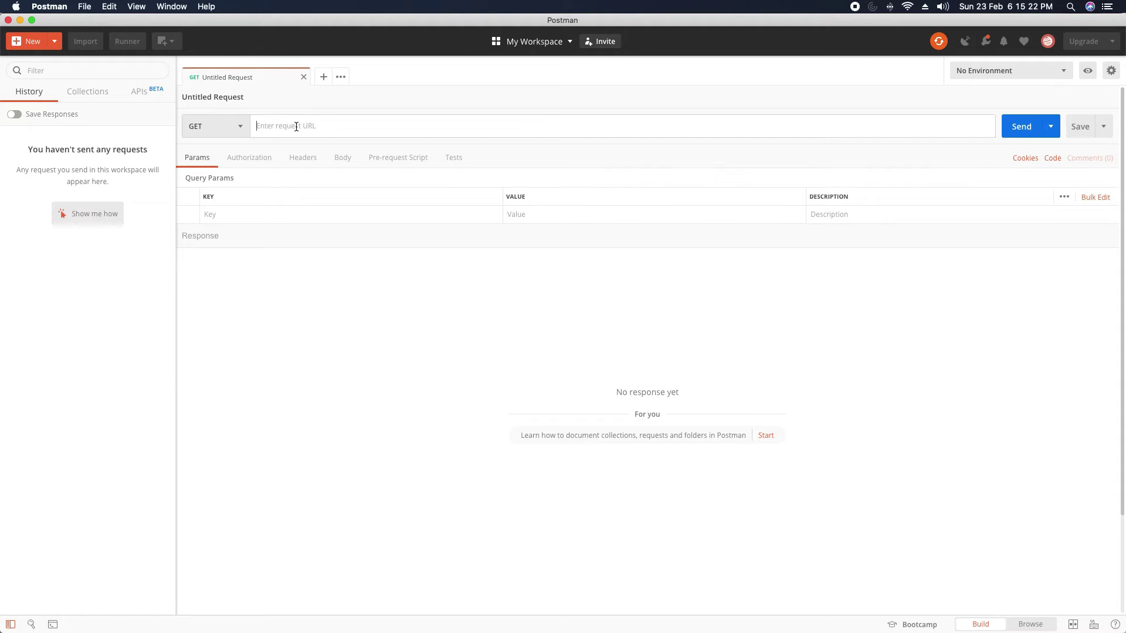
pyautogui.press('super+v')
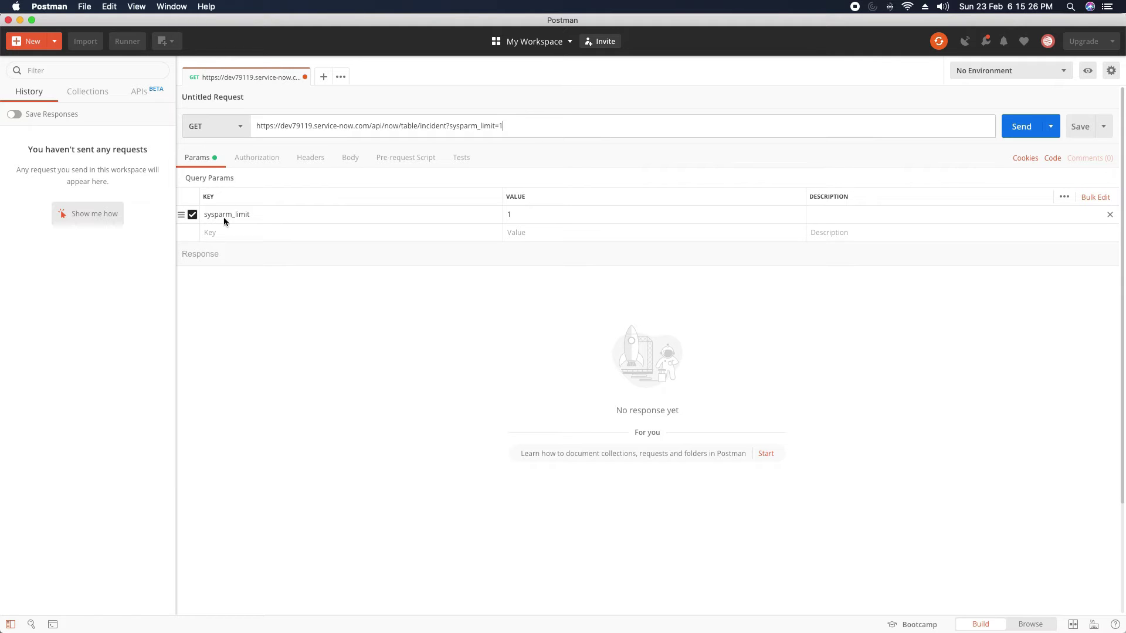
pyautogui.click(258, 160)
pyautogui.click(264, 201)
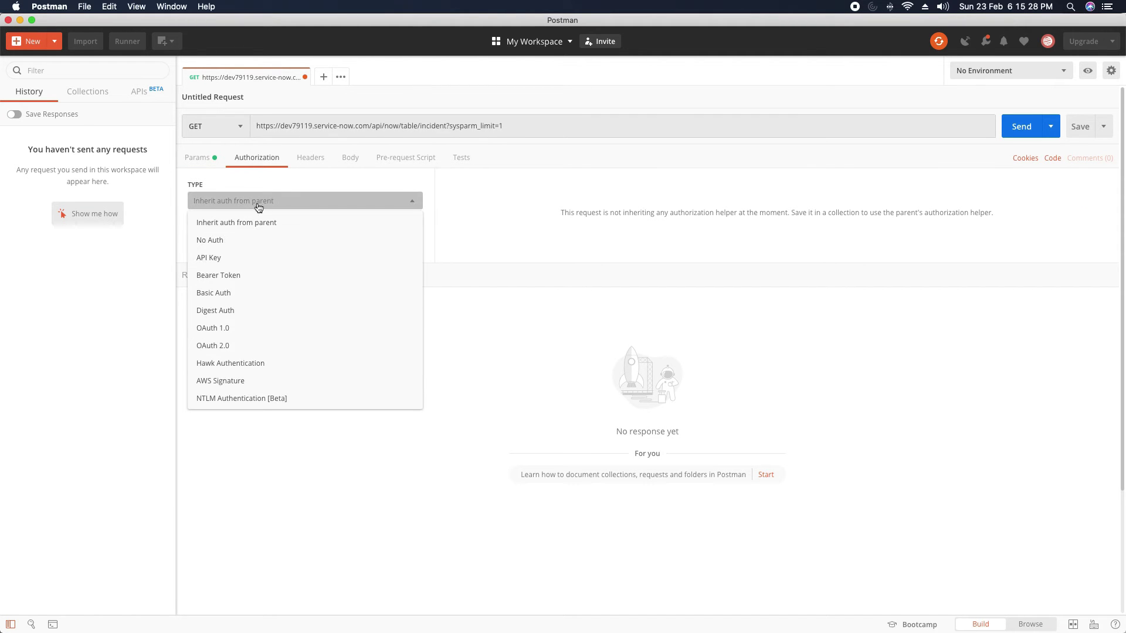
pyautogui.click(227, 293)
# Step: Enter username admin and the account password, then send the request
pyautogui.click(706, 222)
pyautogui.press('super+v')
pyautogui.click(715, 243)
pyautogui.press('super+v')
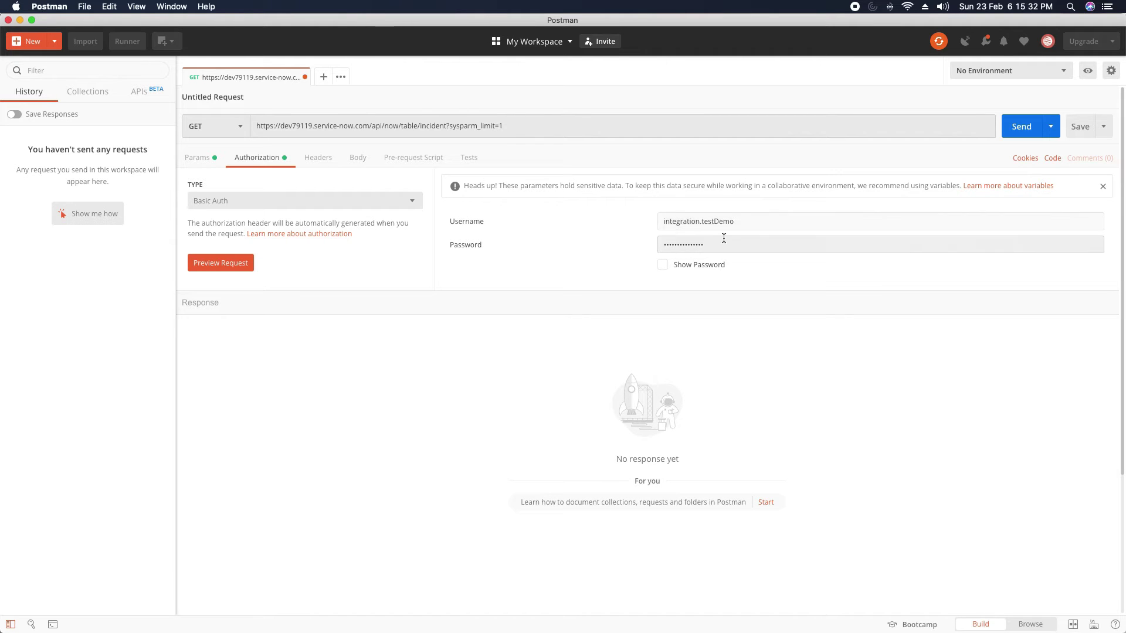
pyautogui.click(751, 222)
pyautogui.press('super+a')
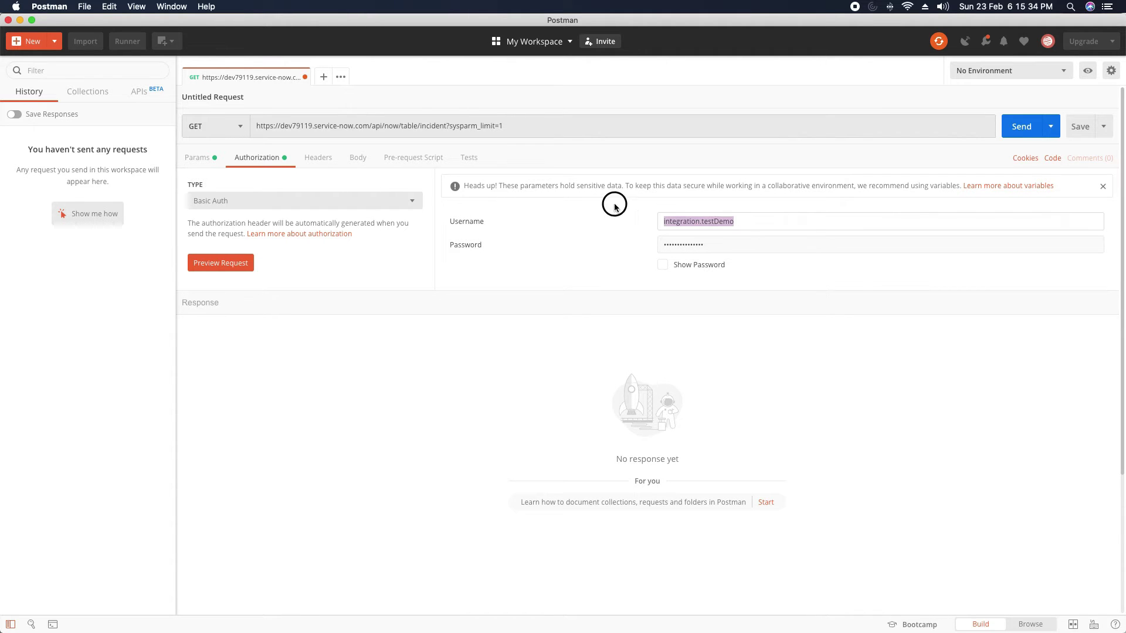
pyautogui.write('admin')
pyautogui.press('Tab')
pyautogui.write('•••••••••')
pyautogui.click(459, 321)
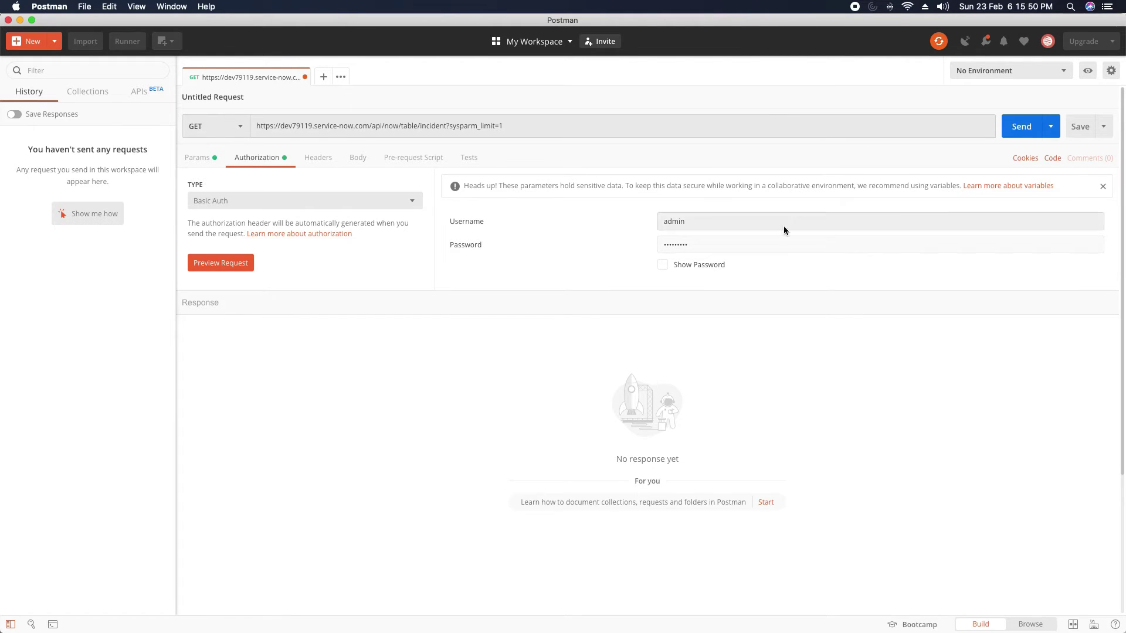
pyautogui.click(1023, 131)
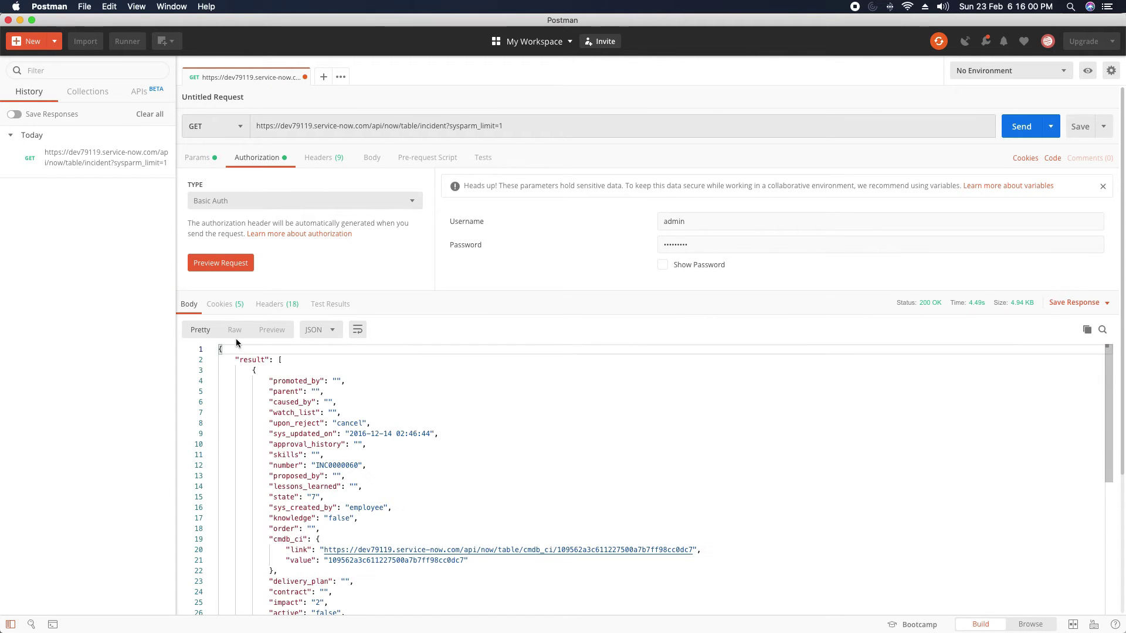
# Step: Review the 200 OK incident JSON, select the request URL, and return to the browser
pyautogui.scroll(-5, 413, 426)
pyautogui.scroll(-6, 413, 426)
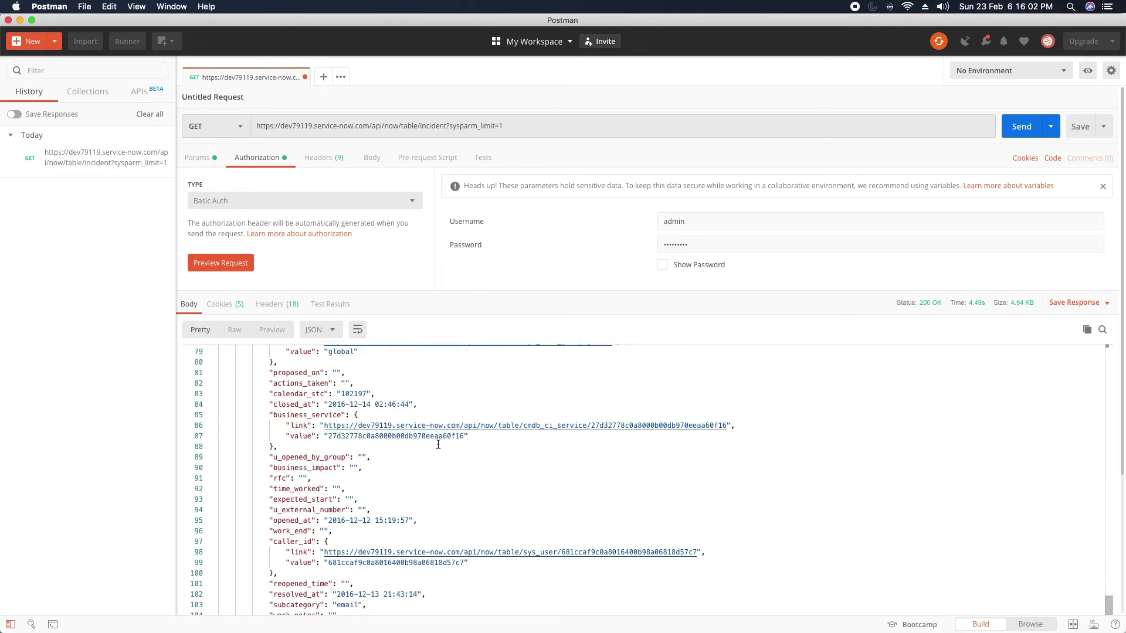
pyautogui.scroll(12, 446, 441)
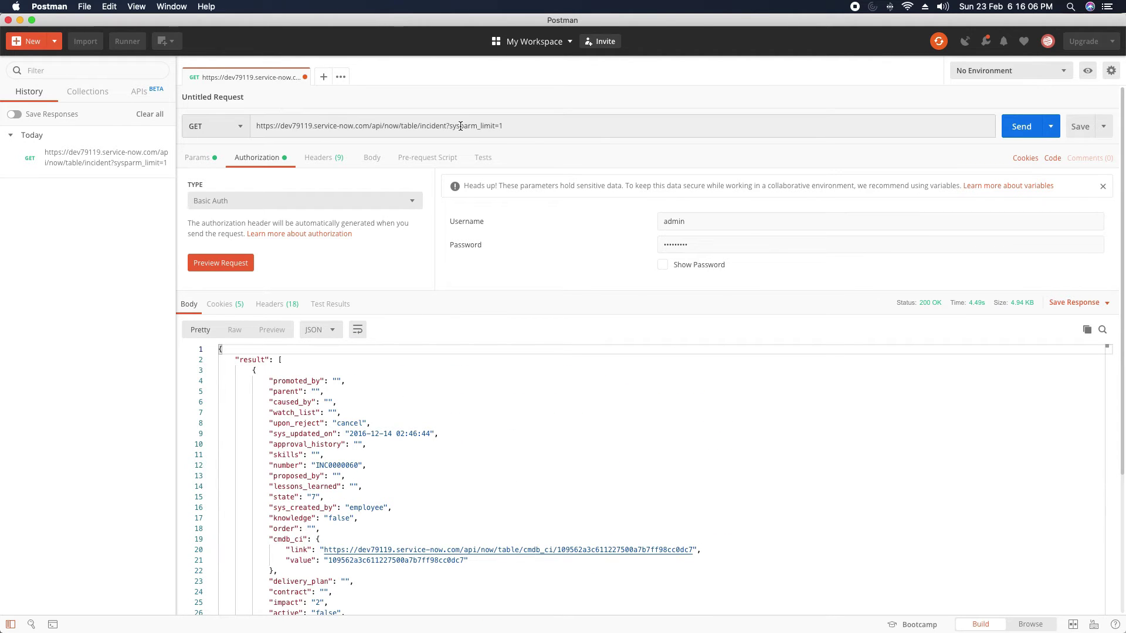
pyautogui.moveTo(526, 129); pyautogui.dragTo(241, 120)
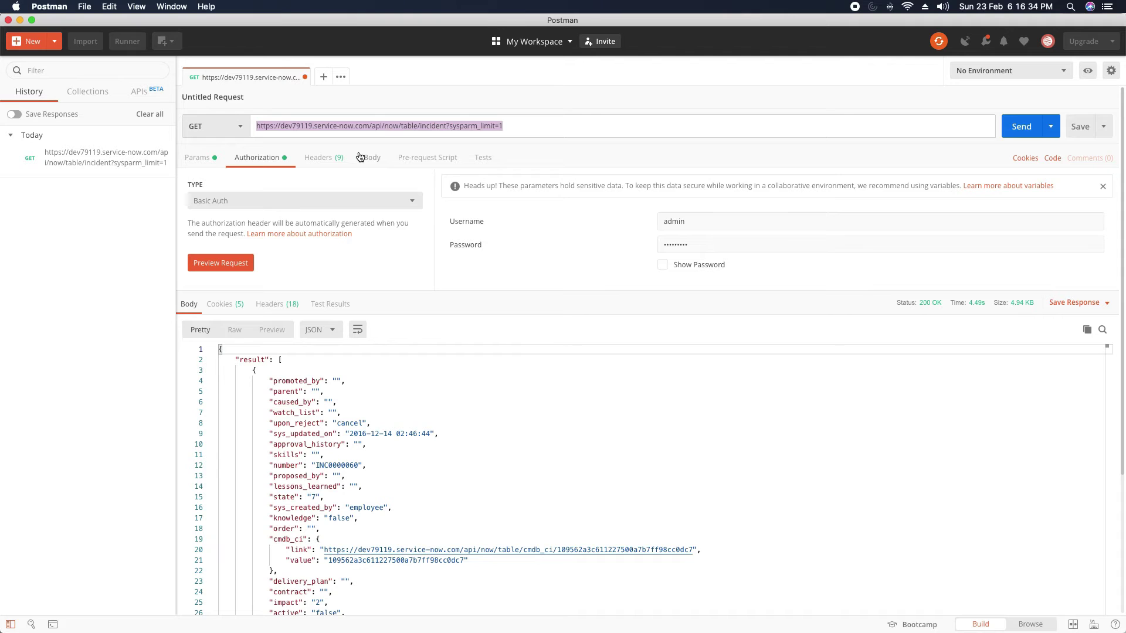
pyautogui.press('super+Tab')
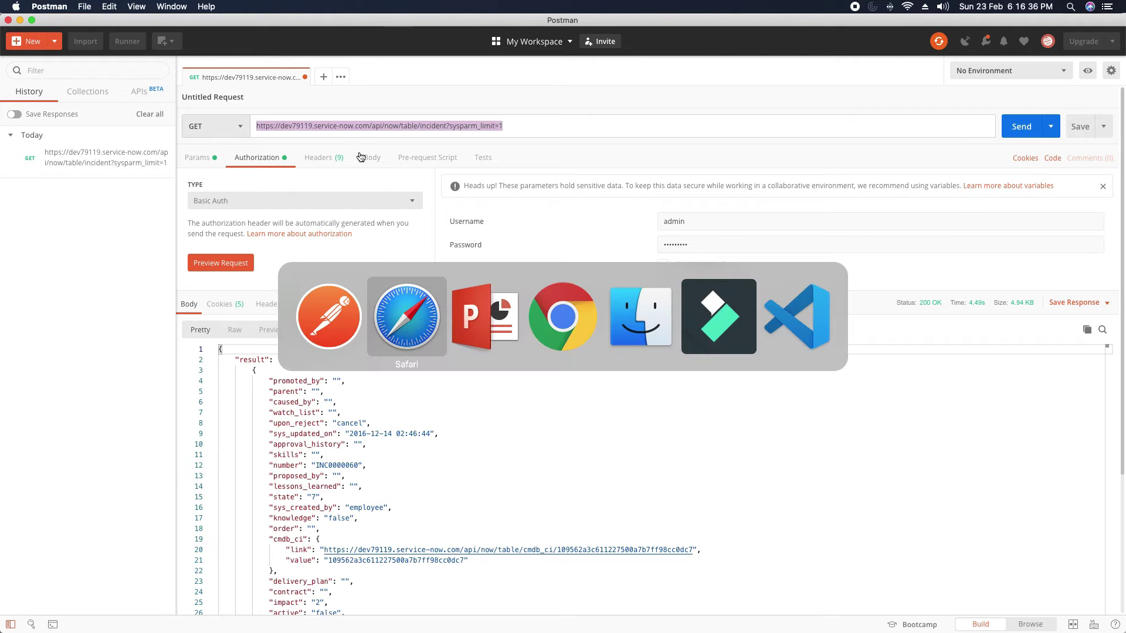
pyautogui.click(572, 316)
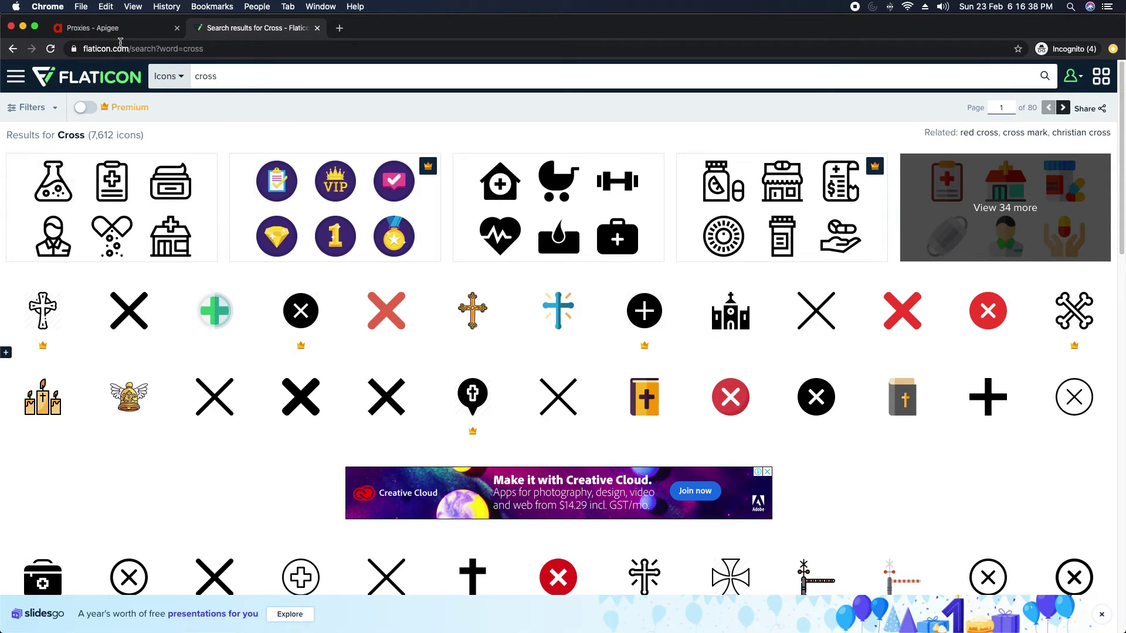
# Step: Close the Flaticon tab and start a new proxy from Develop > API Proxies
pyautogui.click(120, 28)
pyautogui.click(287, 29)
pyautogui.click(318, 29)
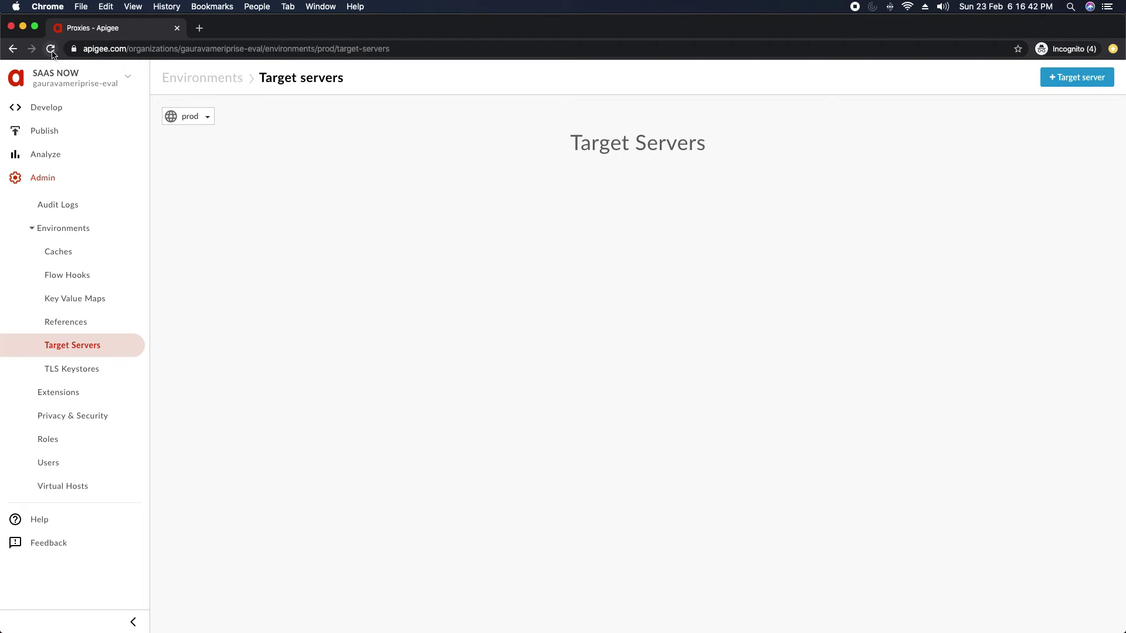
pyautogui.click(51, 50)
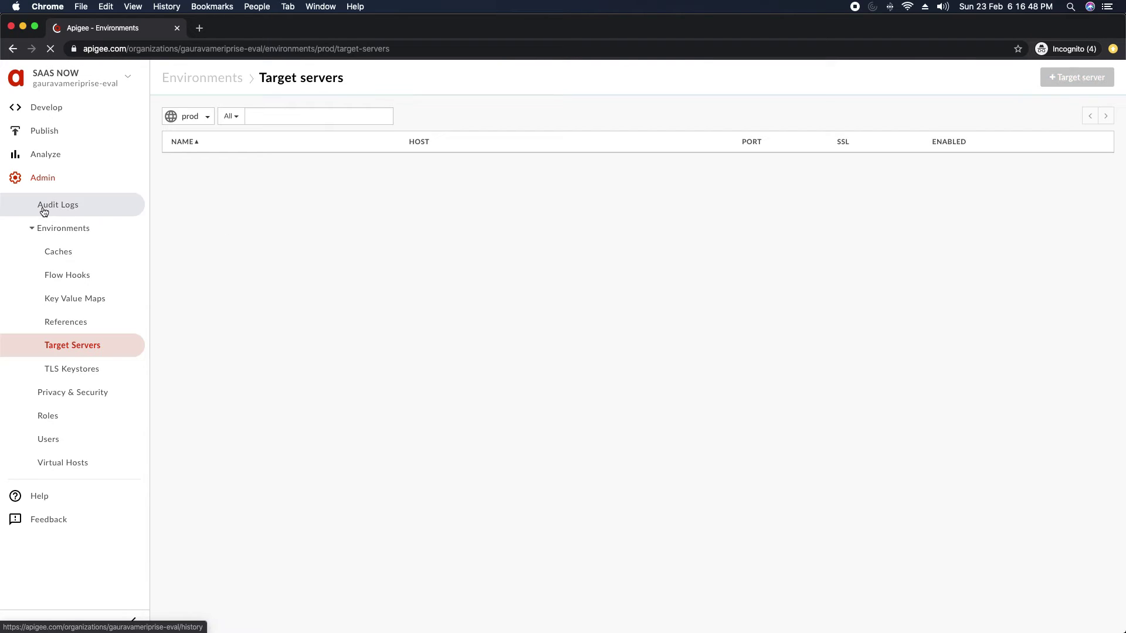
pyautogui.click(56, 108)
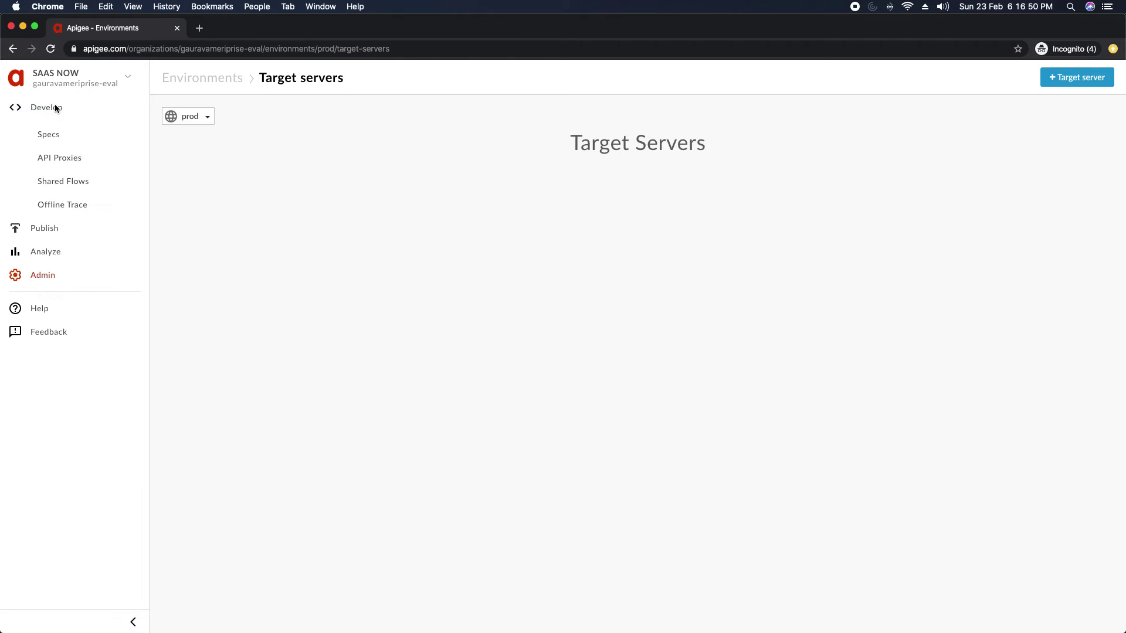
pyautogui.click(63, 163)
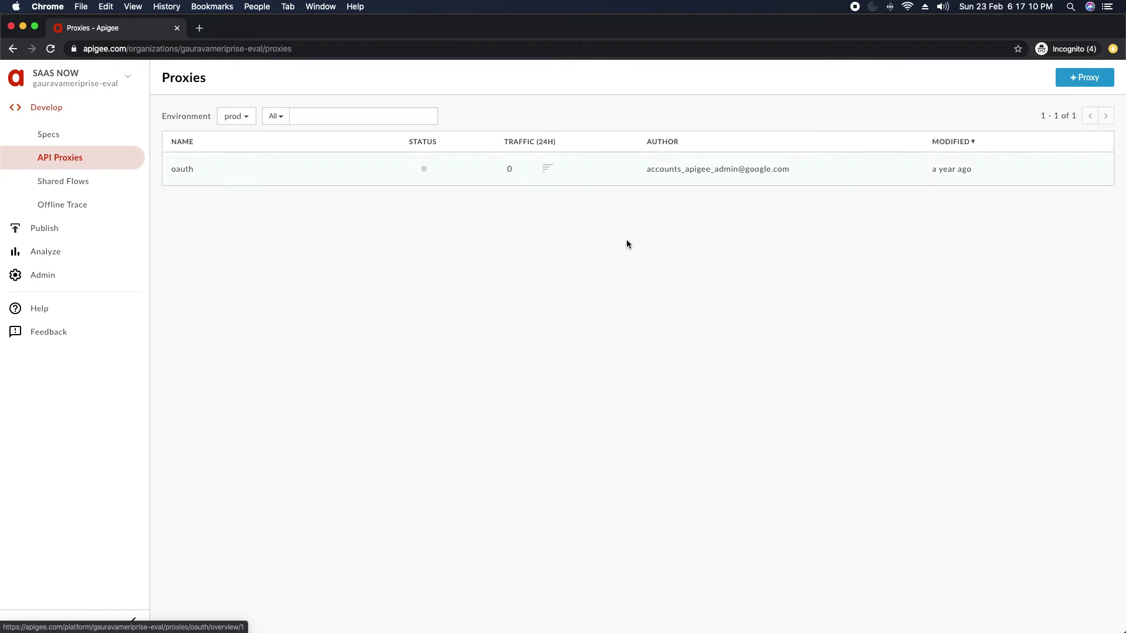
pyautogui.click(1072, 81)
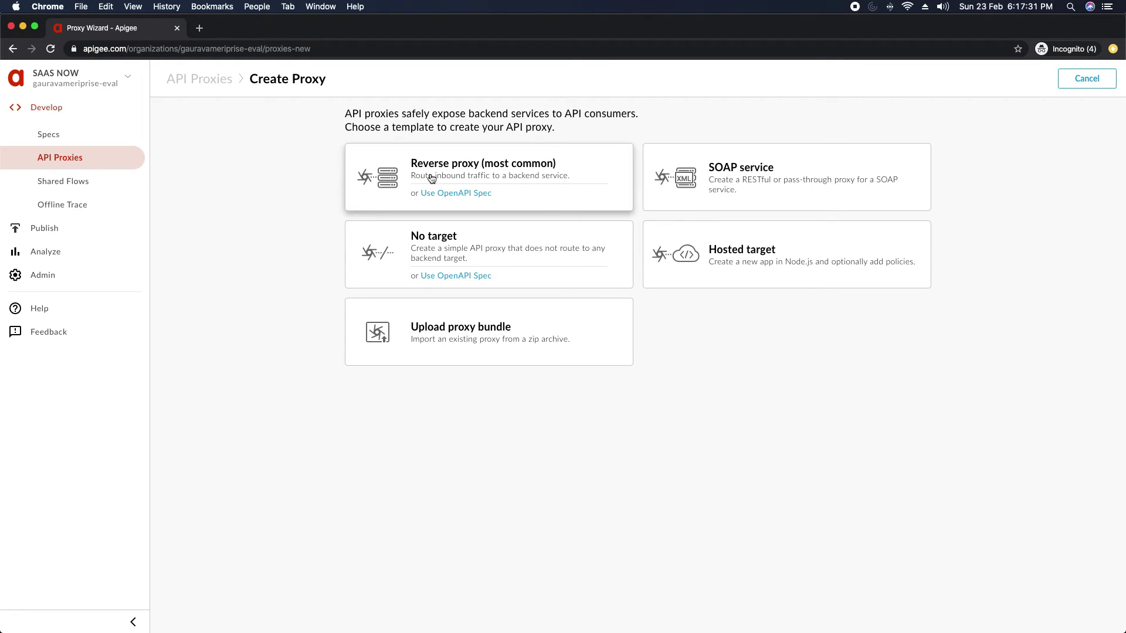
# Step: Choose the Reverse proxy template and name it ServiceNowIncident
pyautogui.click(477, 176)
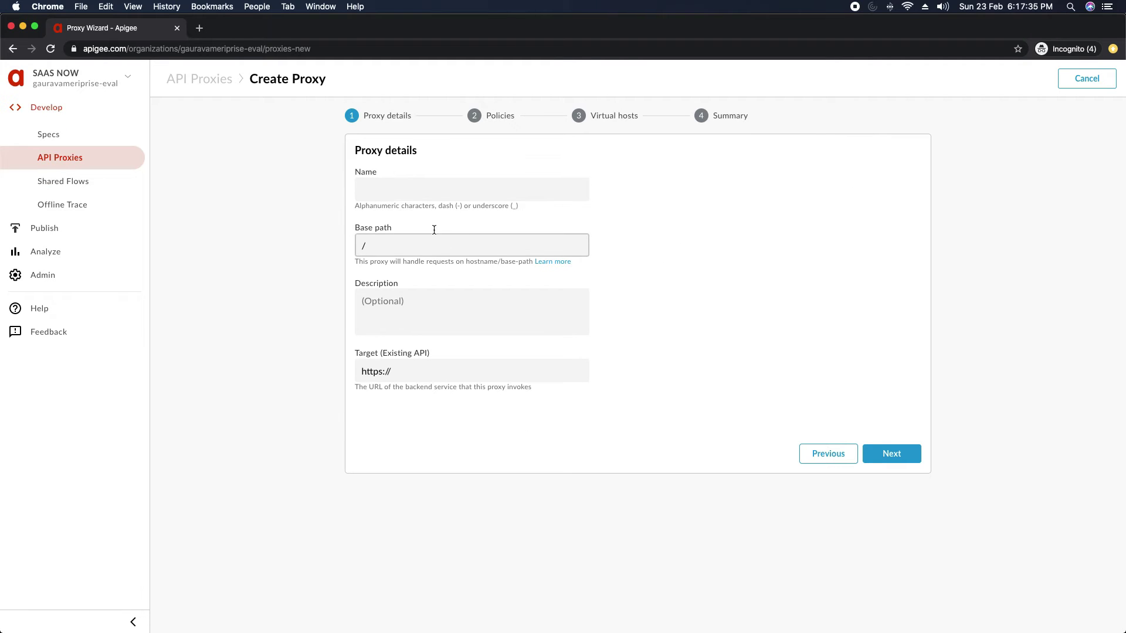
pyautogui.click(456, 190)
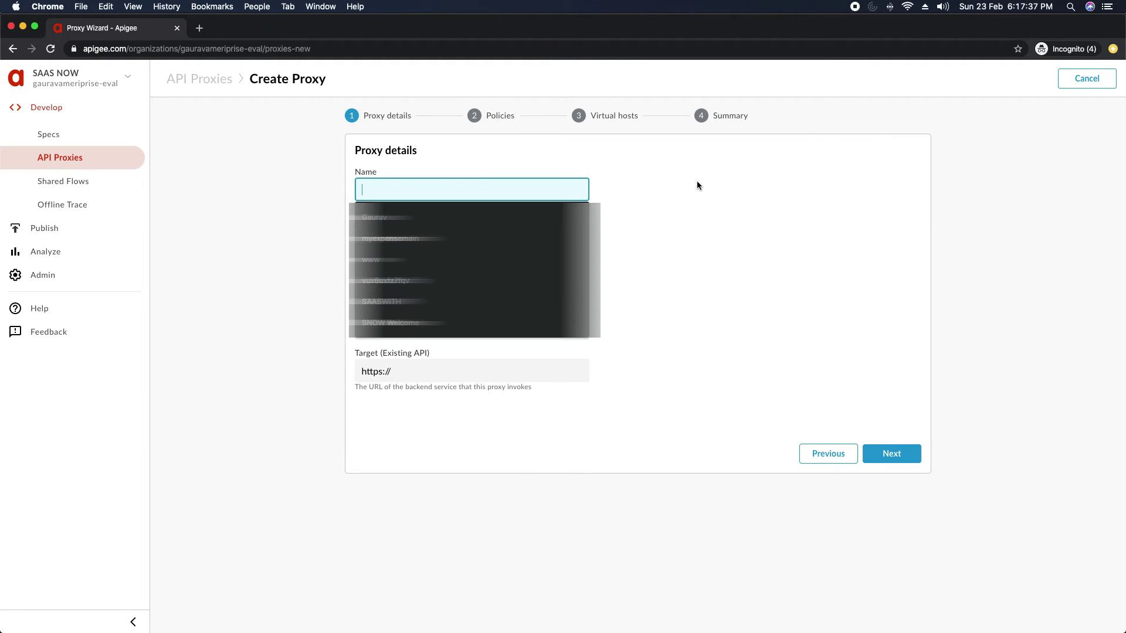
pyautogui.click(697, 186)
pyautogui.click(468, 189)
pyautogui.click(295, 188)
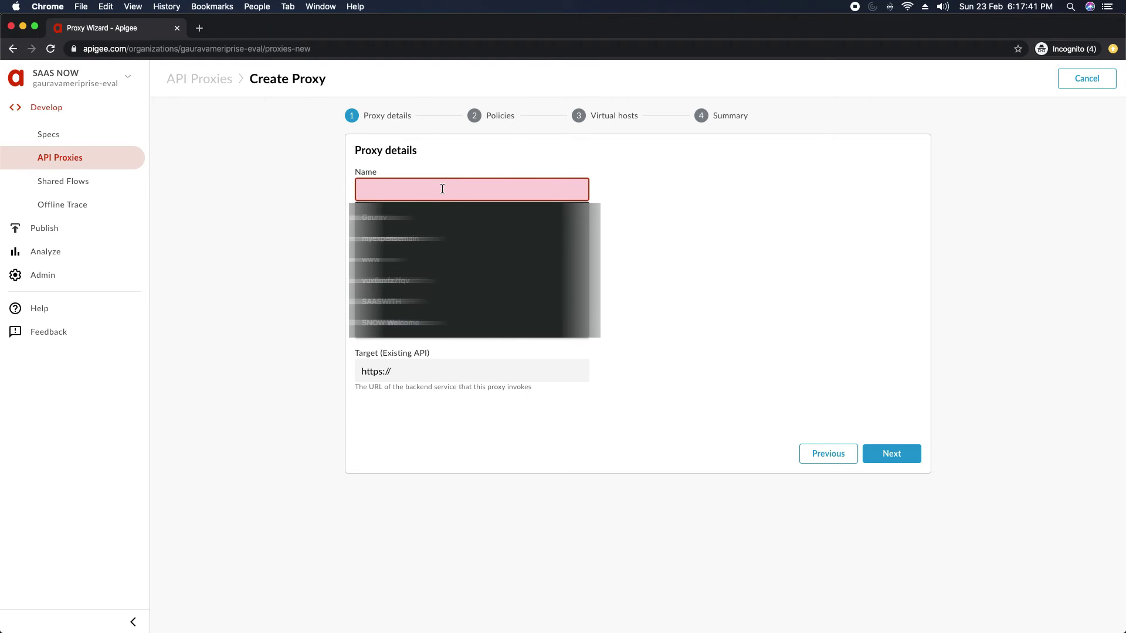
pyautogui.write('S')
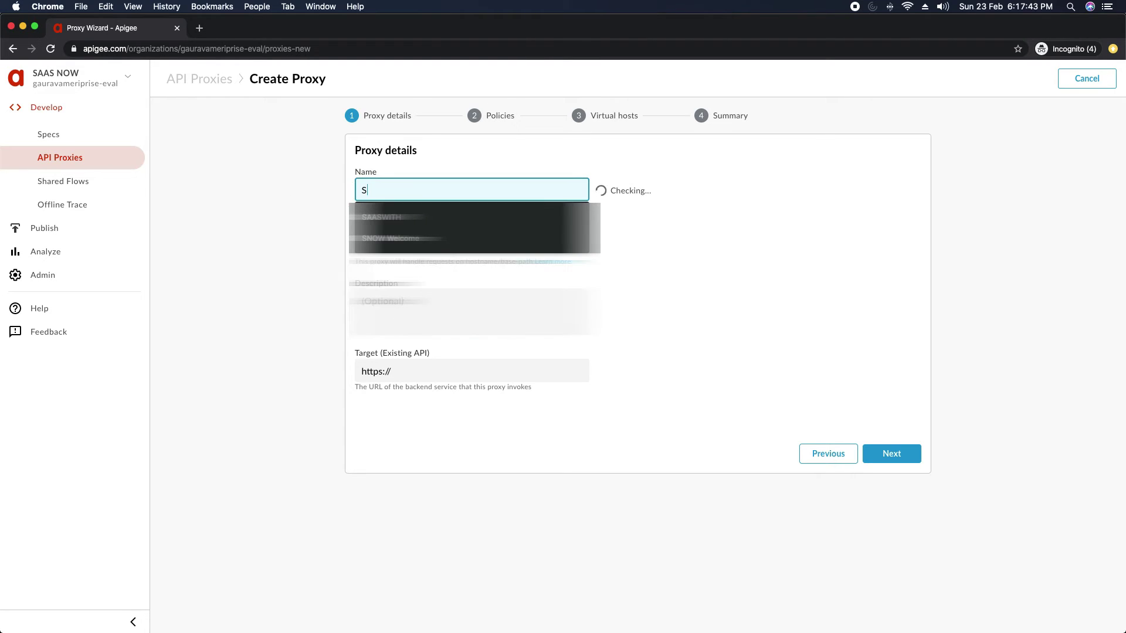
pyautogui.write('erviceAp')
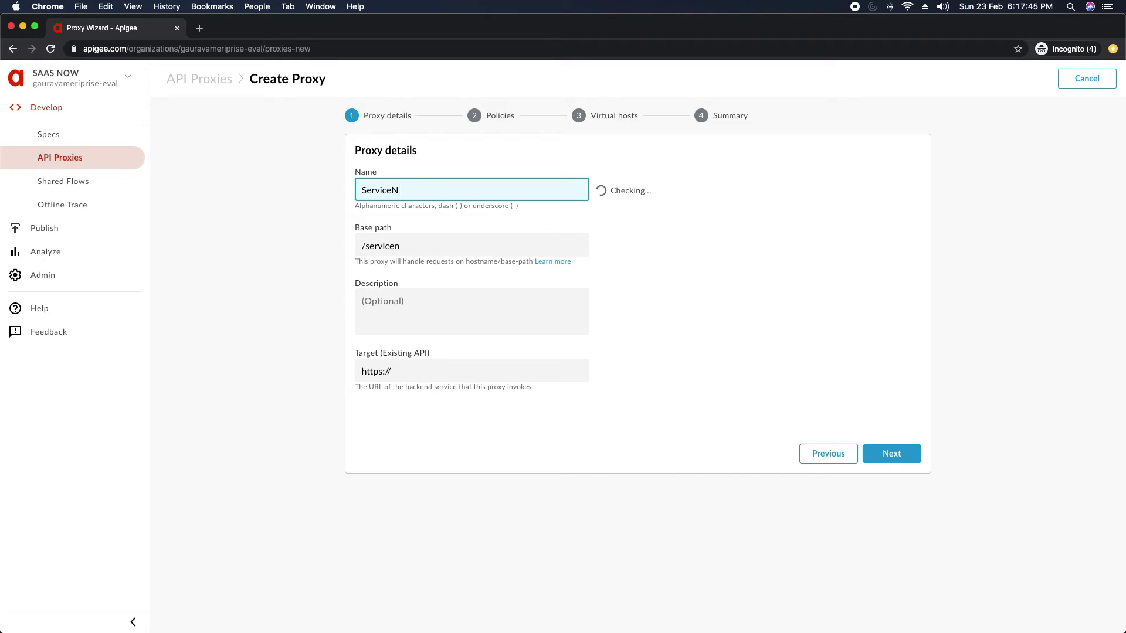
pyautogui.press('BackSpace')
pyautogui.press('BackSpace')
pyautogui.write('nowIntegra')
pyautogui.press('BackSpace')
pyautogui.press('BackSpace')
pyautogui.press('BackSpace')
pyautogui.press('BackSpace')
pyautogui.press('BackSpace')
pyautogui.press('BackSpace')
pyautogui.press('BackSpace')
pyautogui.press('BackSpace')
pyautogui.press('BackSpace')
pyautogui.write('NowInt')
pyautogui.press('BackSpace')
pyautogui.press('BackSpace')
pyautogui.press('BackSpace')
pyautogui.write('Incorpo')
pyautogui.press('BackSpace')
pyautogui.press('BackSpace')
pyautogui.press('BackSpace')
pyautogui.press('BackSpace')
pyautogui.write('ident')
# Step: Set the base path to /servicenowincident/v1
pyautogui.click(480, 251)
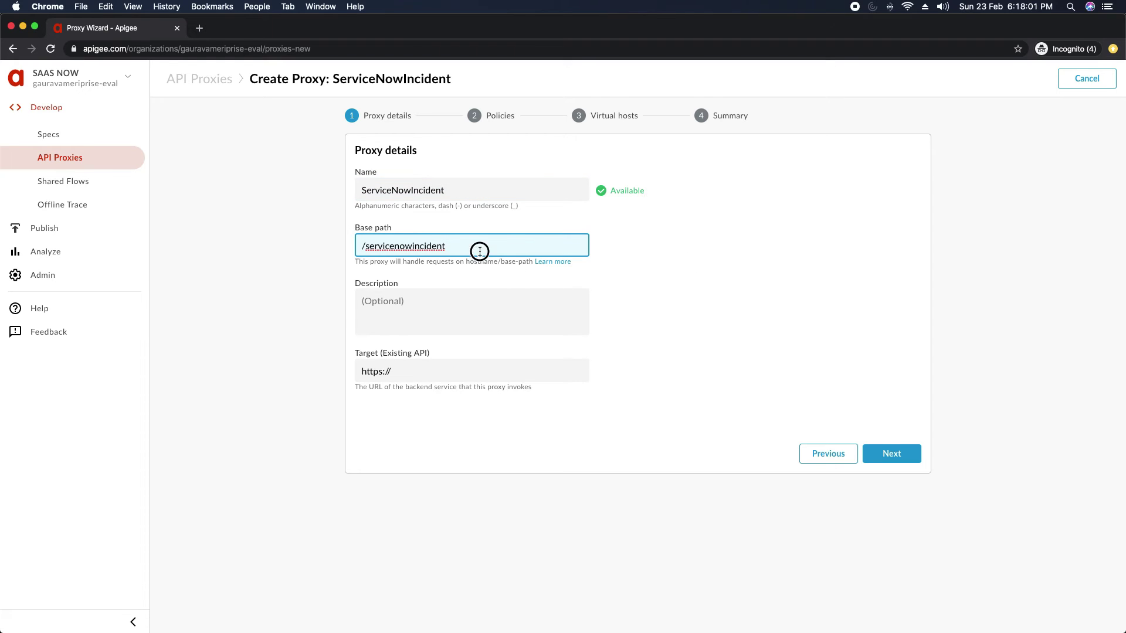
pyautogui.write('/v1')
pyautogui.click(721, 240)
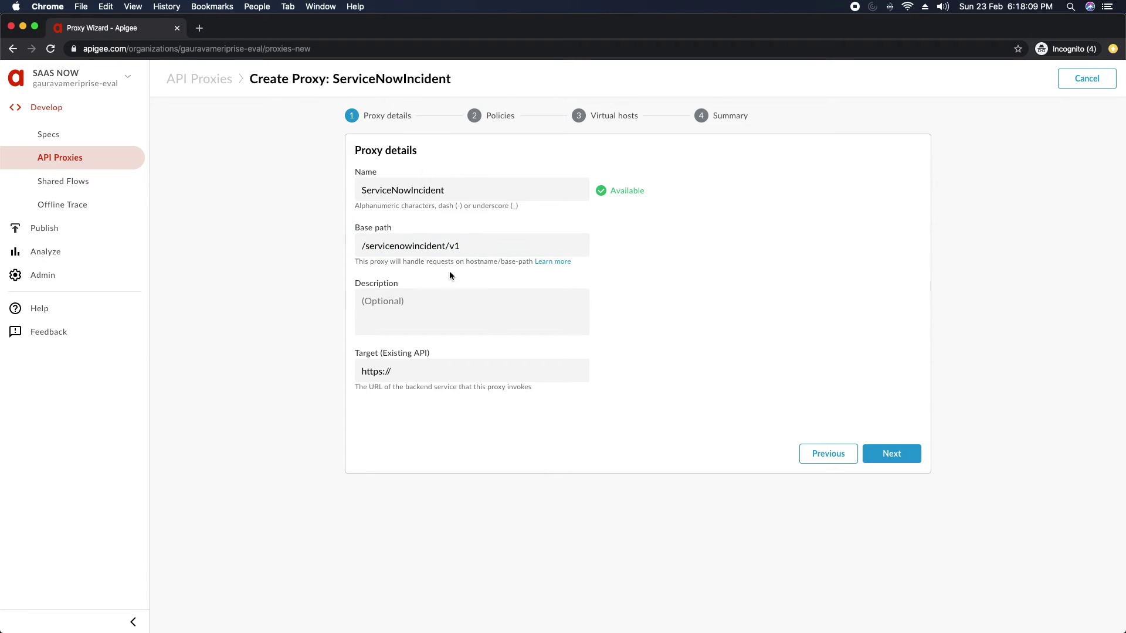
# Step: Set the target to the ServiceNow incident table URL without ?sysparm_limit=1
pyautogui.click(408, 370)
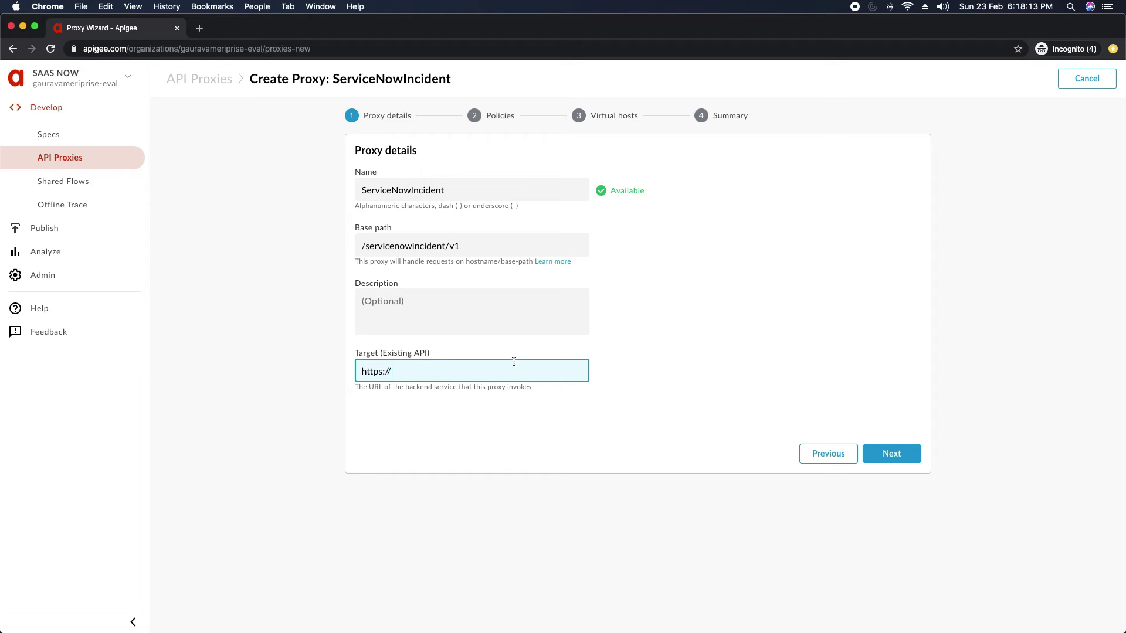
pyautogui.press('super+Tab')
pyautogui.press('super+Tab')
pyautogui.press('super+Tab')
pyautogui.click(505, 126)
pyautogui.moveTo(535, 131); pyautogui.dragTo(265, 110)
pyautogui.press('super+c')
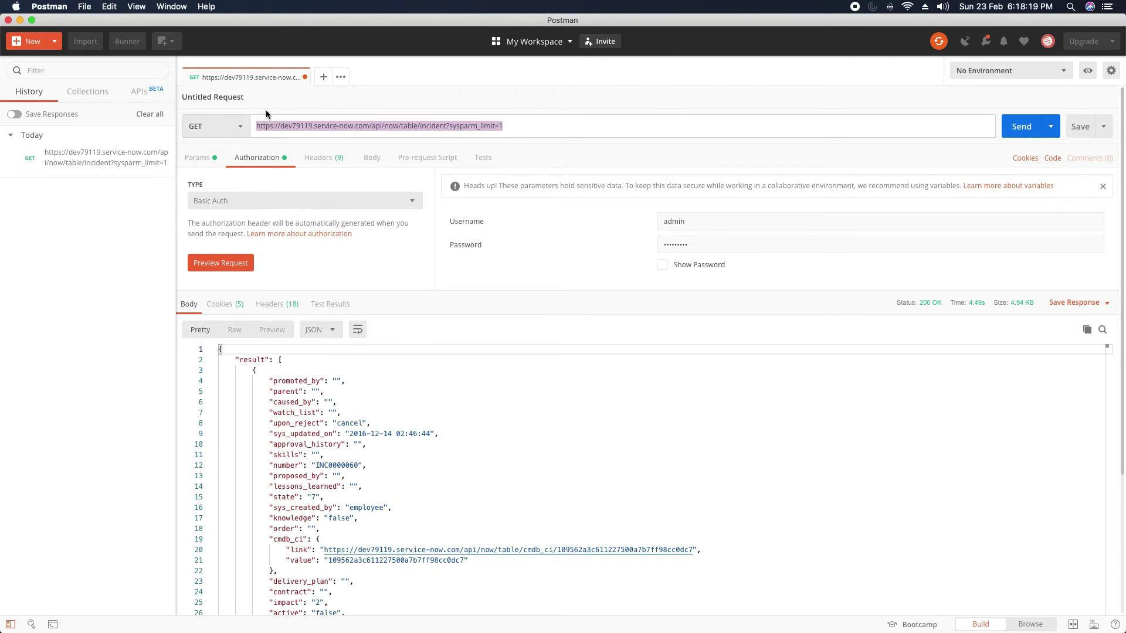
pyautogui.press('super+Tab')
pyautogui.moveTo(469, 381); pyautogui.dragTo(302, 363)
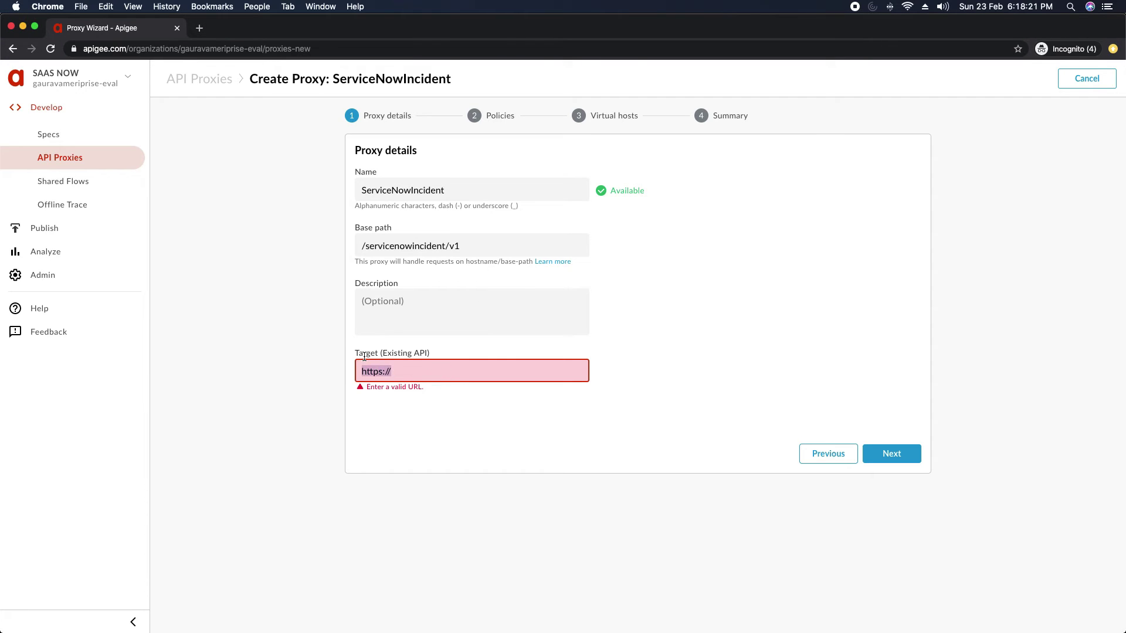
pyautogui.press('super+v')
pyautogui.moveTo(511, 373); pyautogui.dragTo(643, 376)
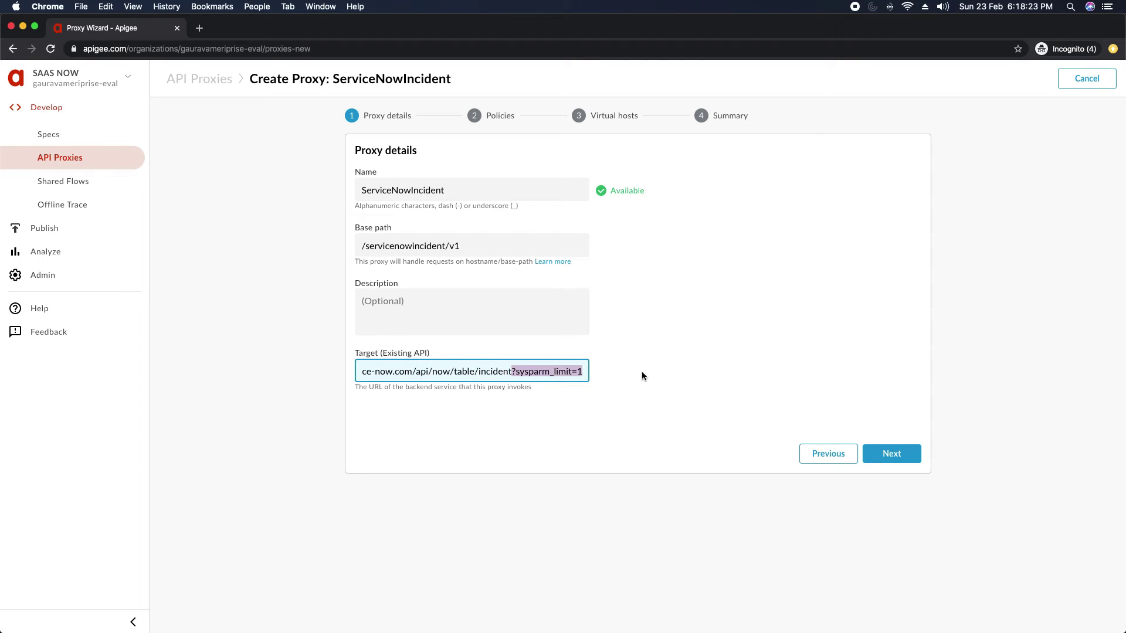
pyautogui.press('BackSpace')
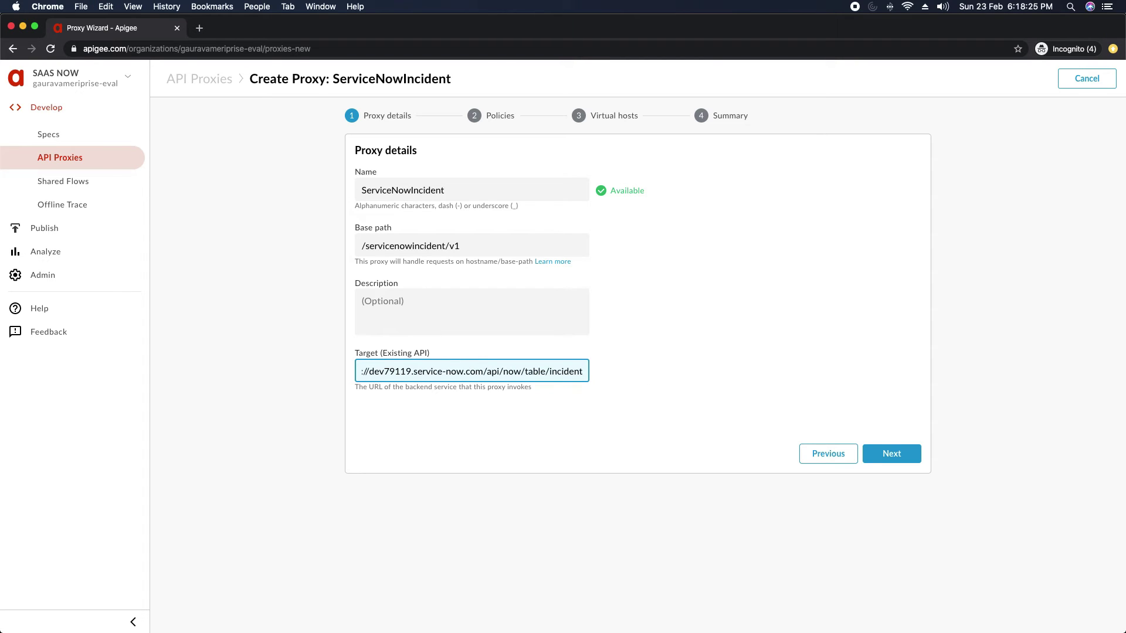
pyautogui.hotkey('shift', 'Tab')
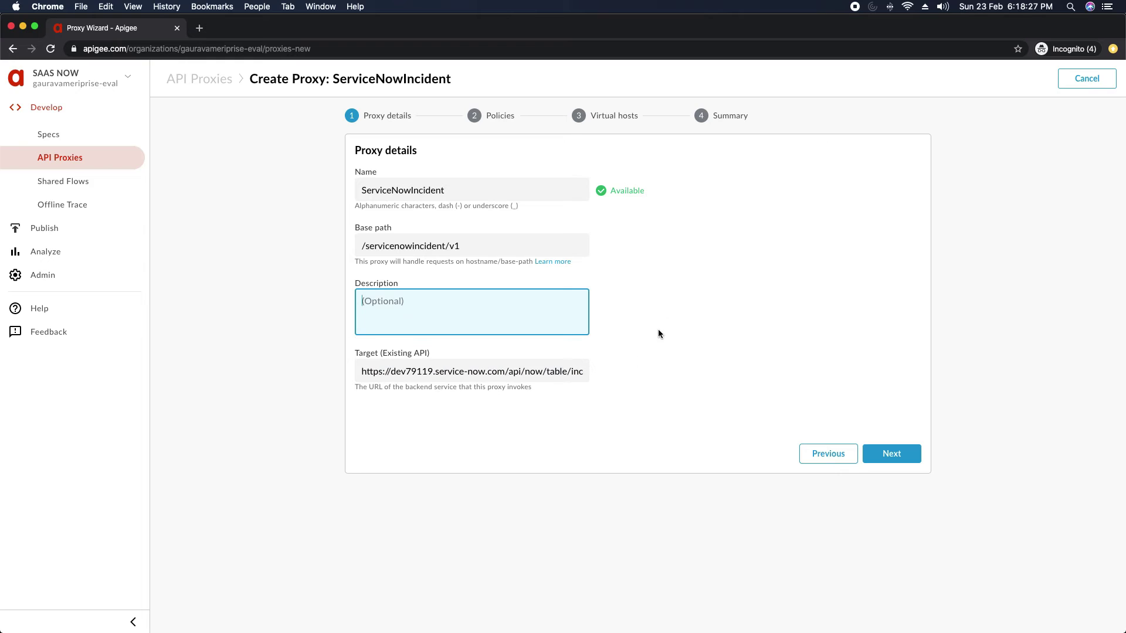
pyautogui.click(788, 369)
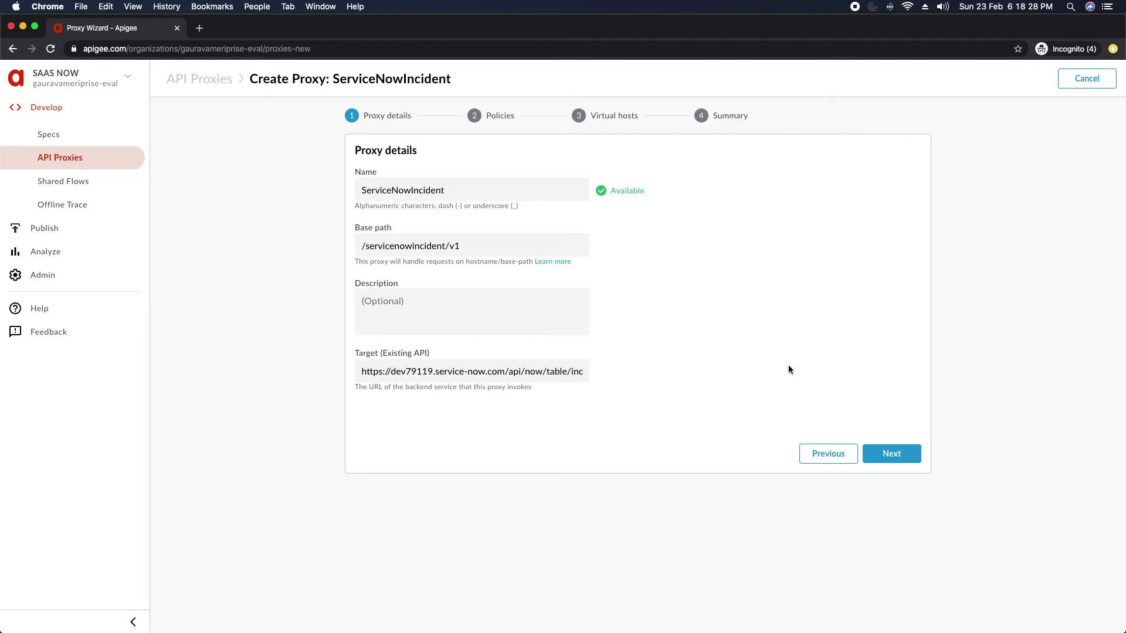
pyautogui.click(893, 456)
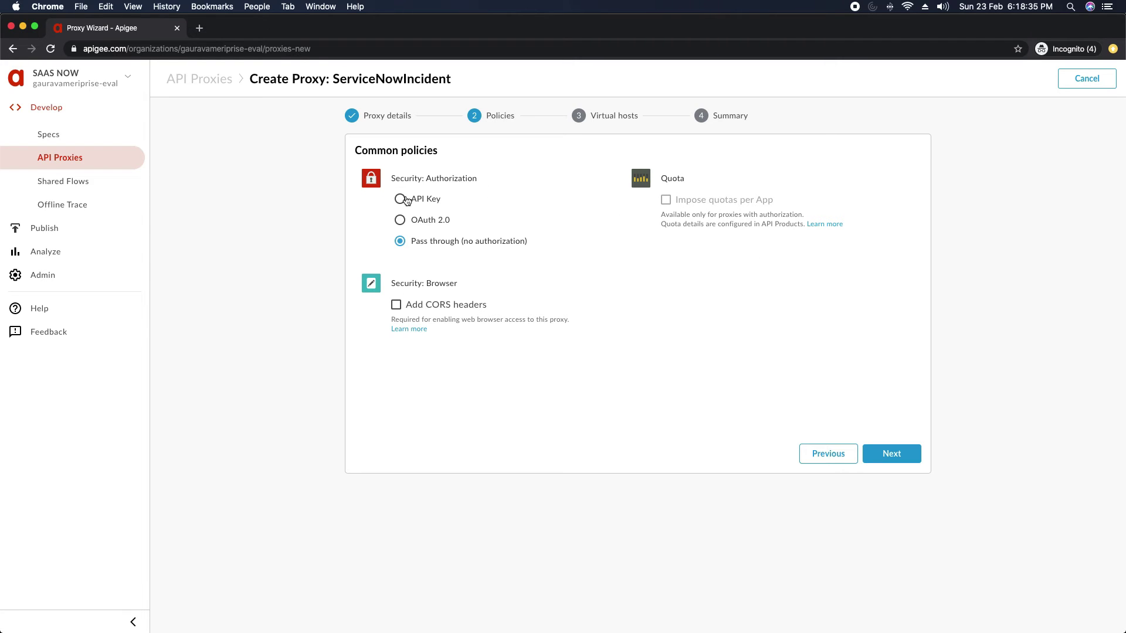
# Step: Keep pass-through auth, add the default virtual host, and deploy to prod and test
pyautogui.click(892, 454)
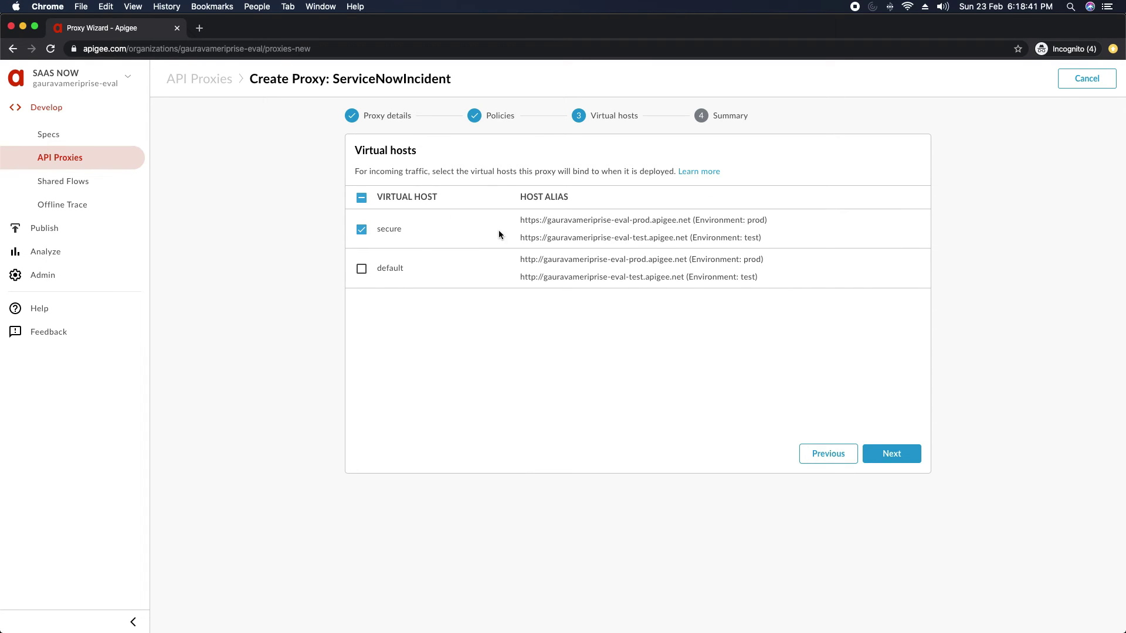
pyautogui.click(362, 269)
pyautogui.click(892, 455)
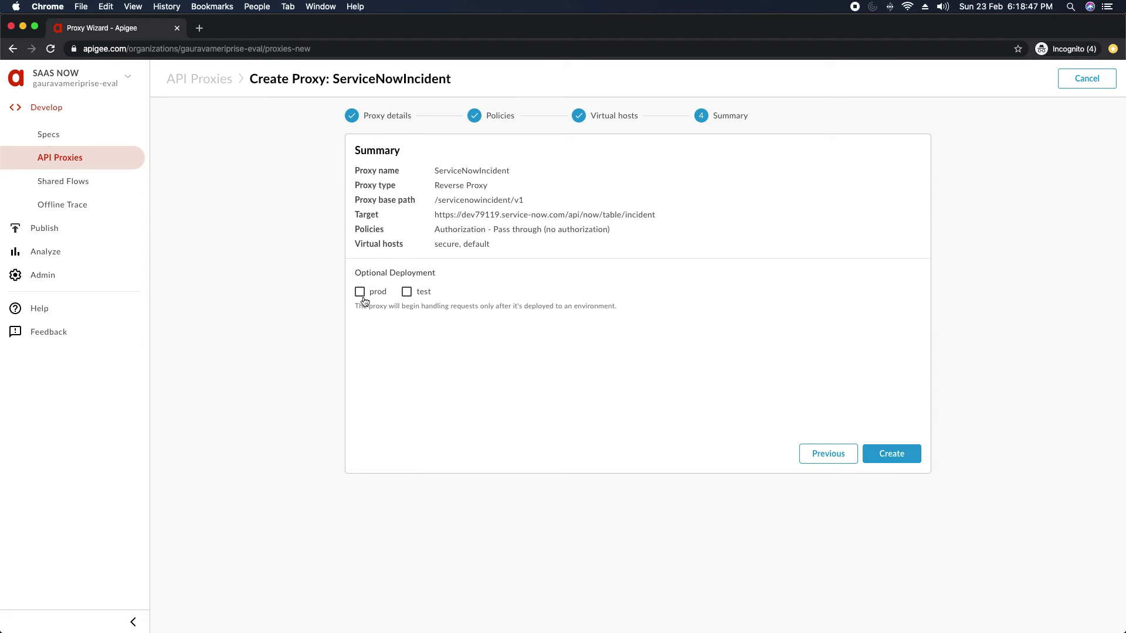
pyautogui.click(361, 293)
pyautogui.click(407, 292)
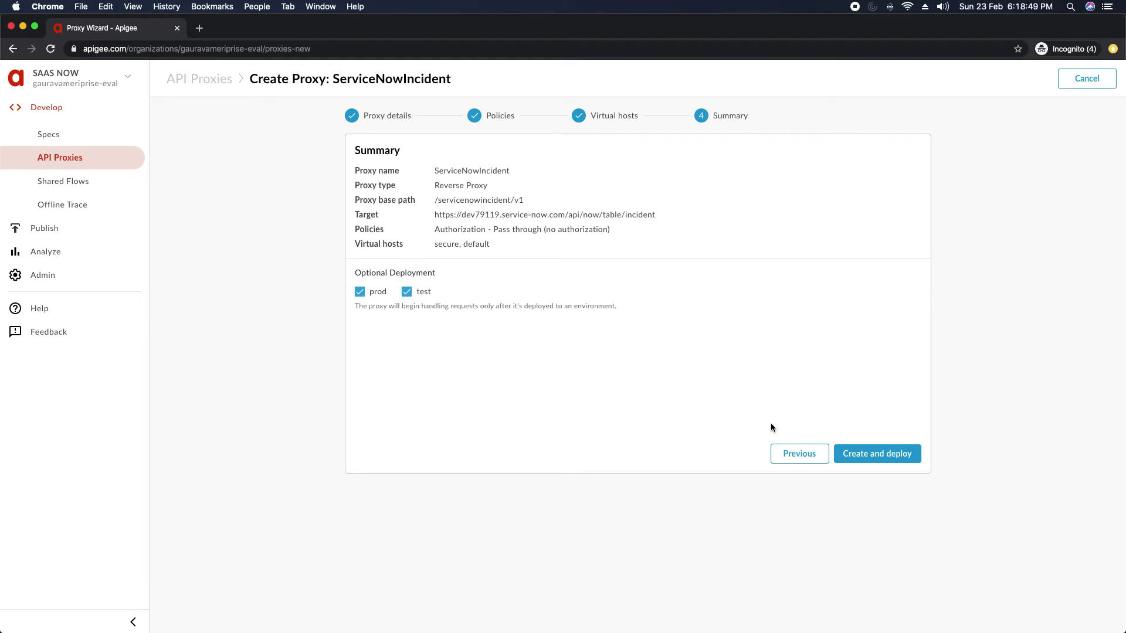
pyautogui.click(874, 453)
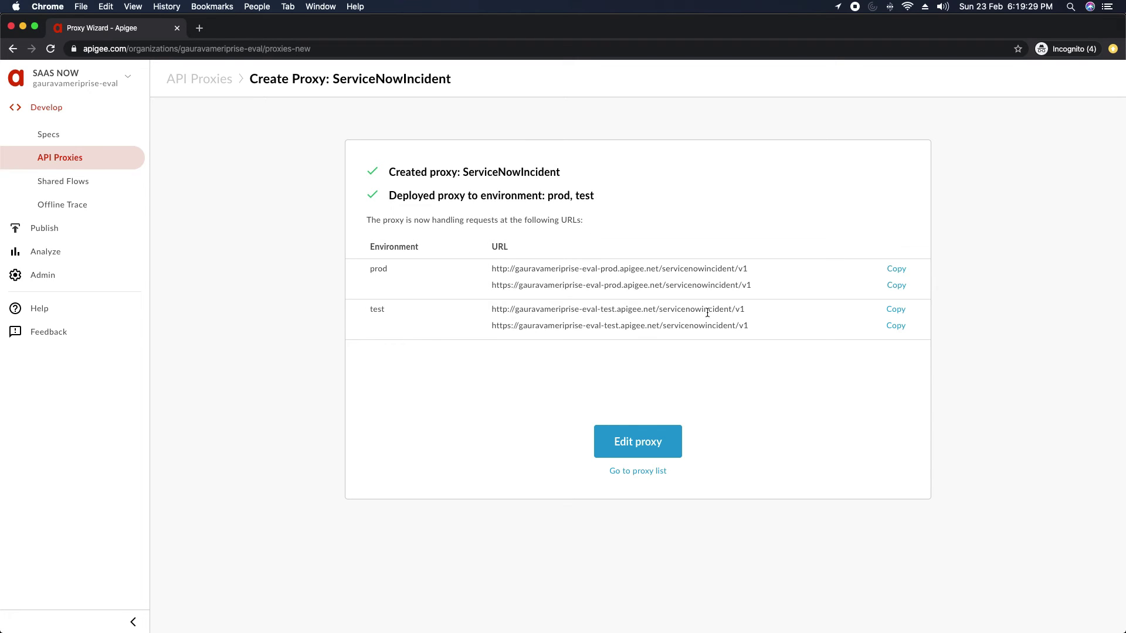
# Step: Select the prod http servicenowincident/v1 proxy URL
pyautogui.moveTo(759, 264); pyautogui.dragTo(499, 273)
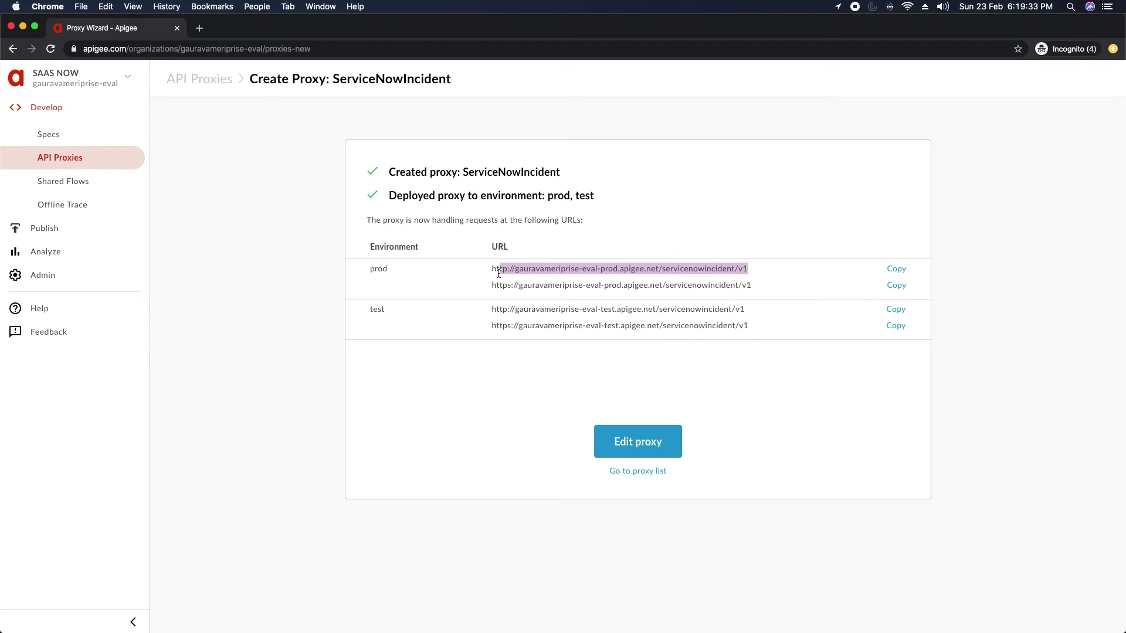
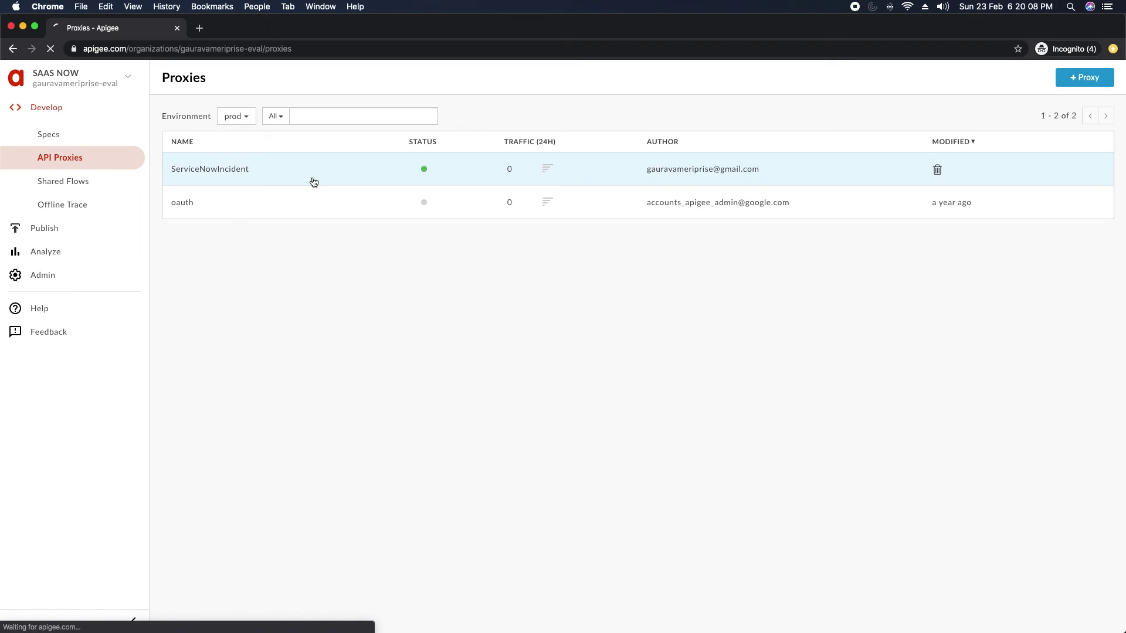
# Step: Undeploy revision 1 of ServiceNowIncident from prod, then deploy it to prod again
pyautogui.click(218, 173)
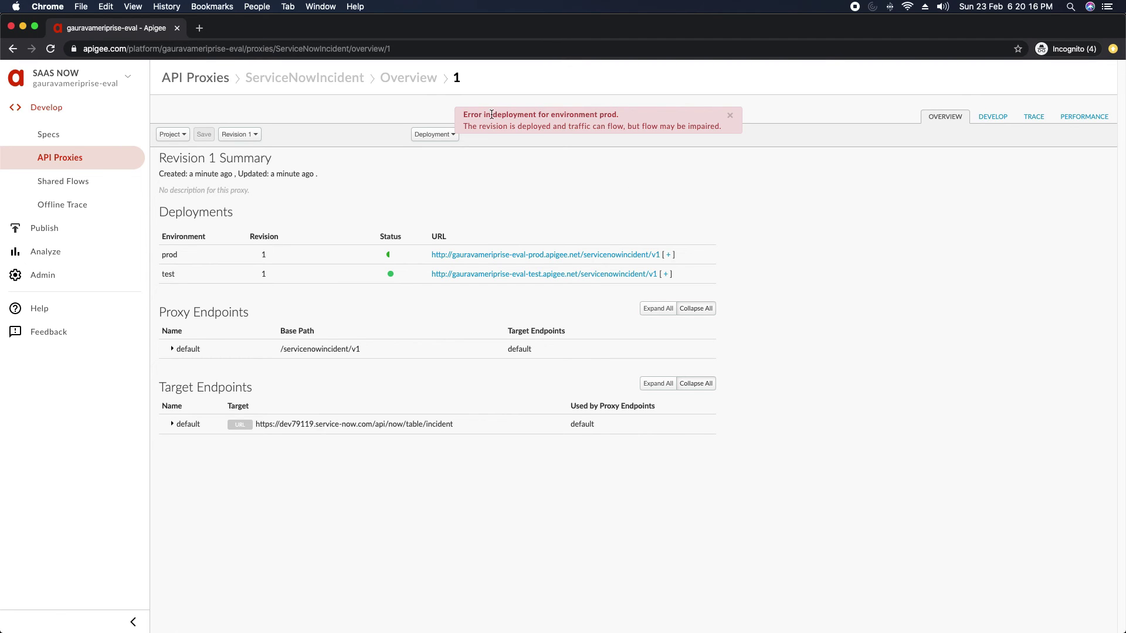
pyautogui.click(437, 135)
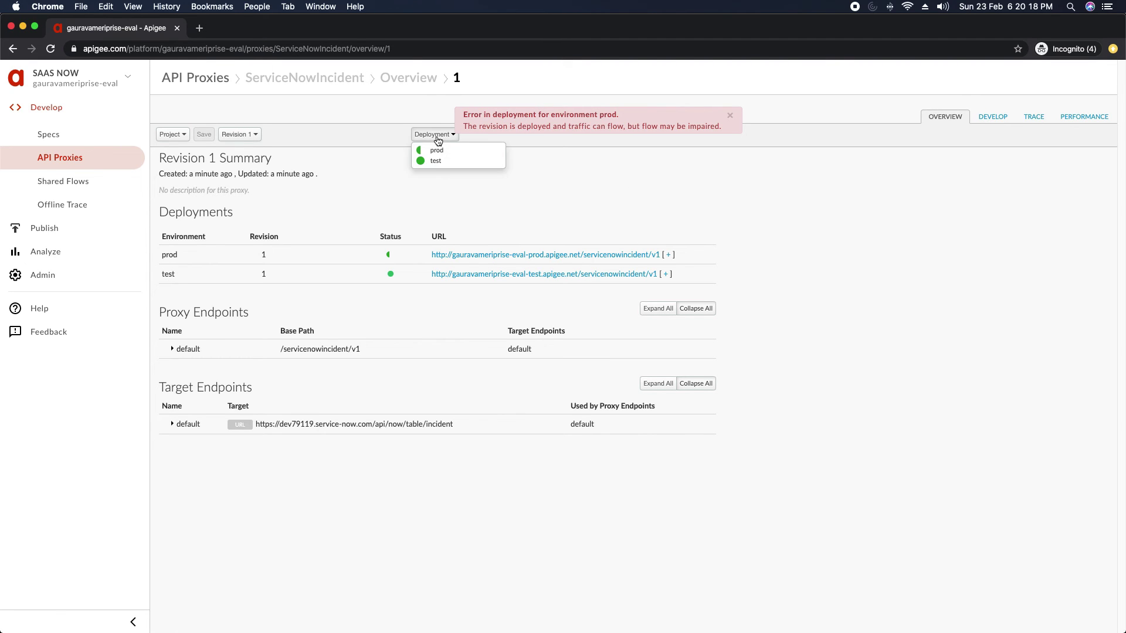
pyautogui.click(436, 150)
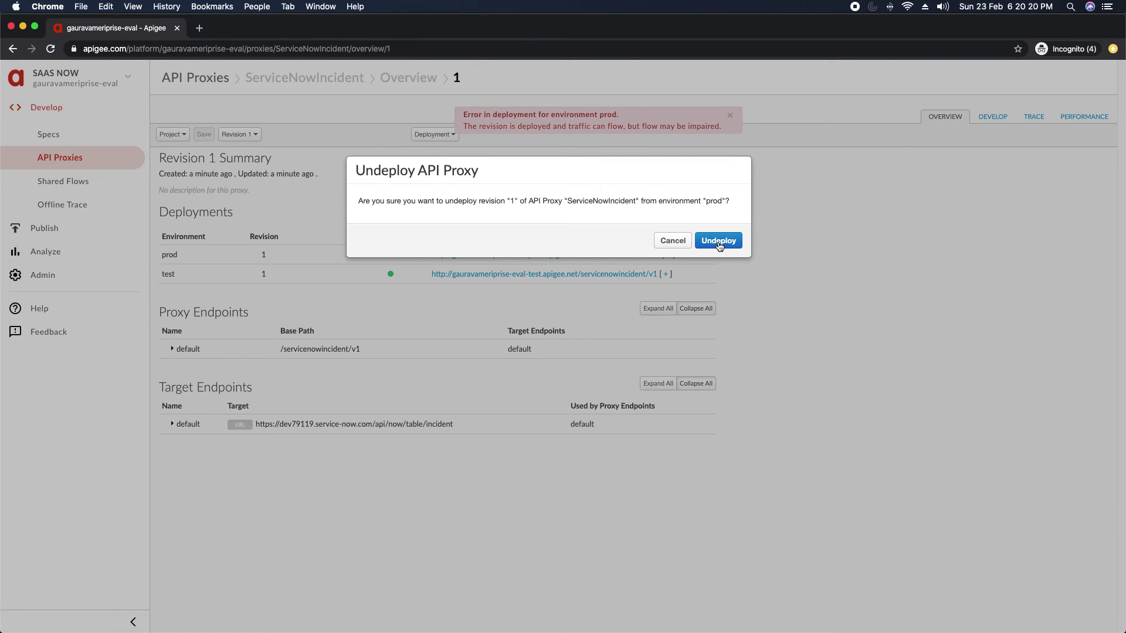
pyautogui.click(719, 241)
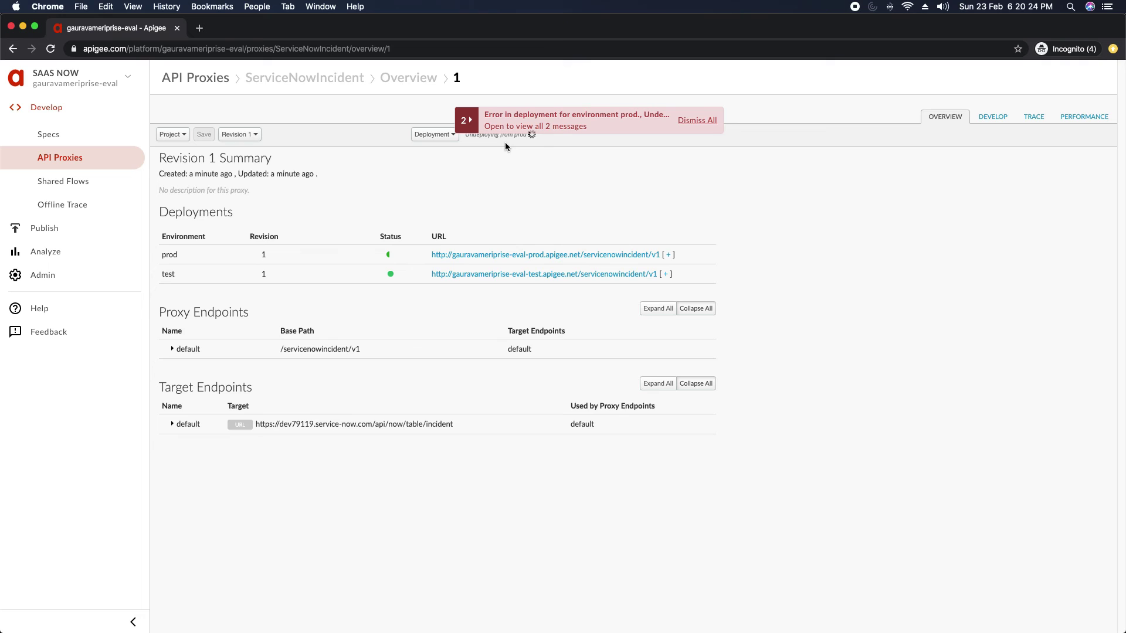
pyautogui.click(427, 137)
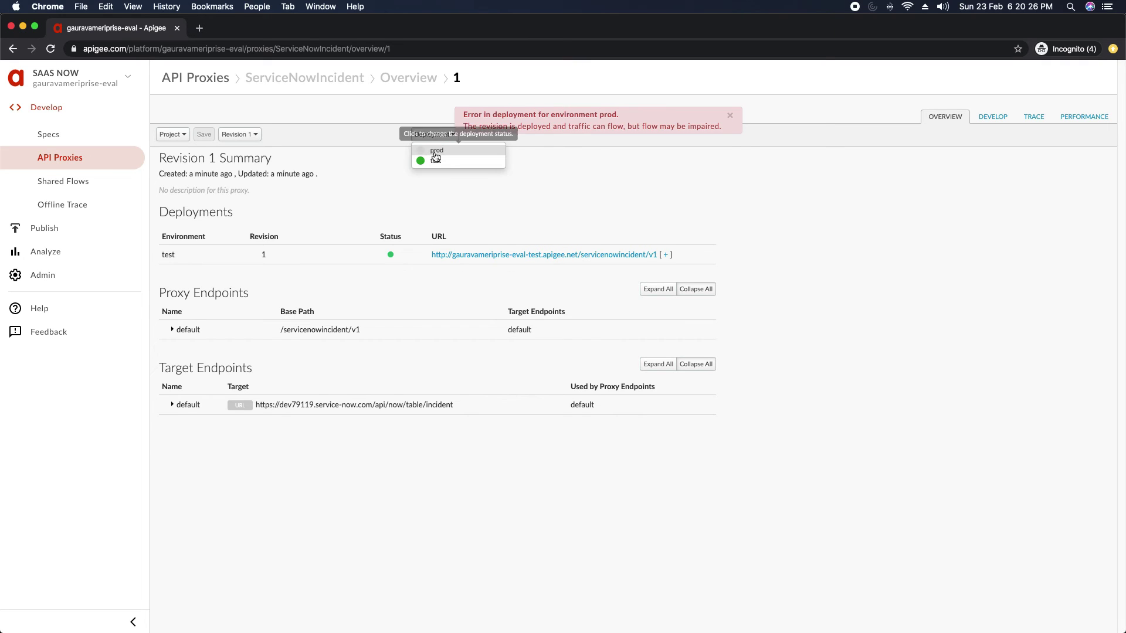
pyautogui.click(434, 151)
pyautogui.click(725, 241)
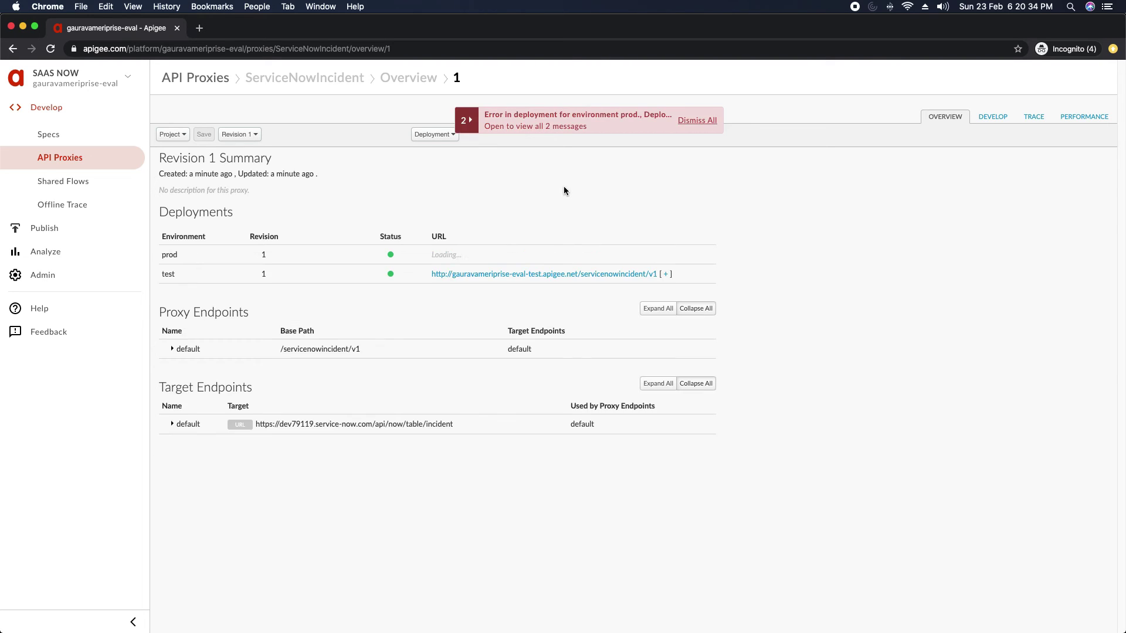
# Step: Dismiss the deployment notices and copy the https prod URL of the proxy
pyautogui.click(472, 125)
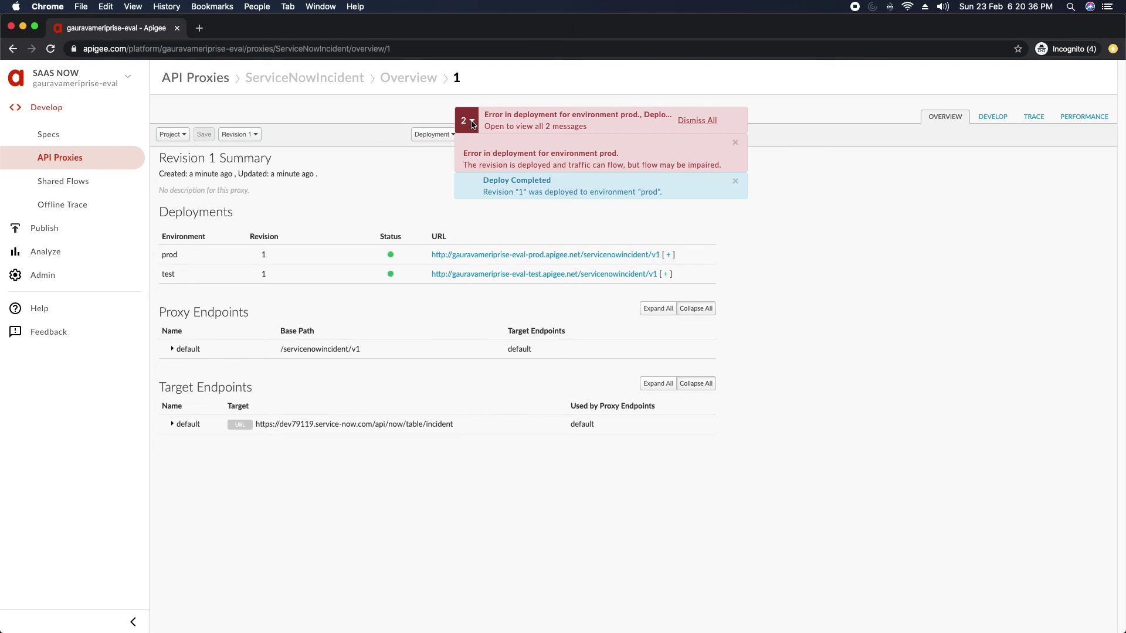
pyautogui.click(735, 143)
pyautogui.click(675, 117)
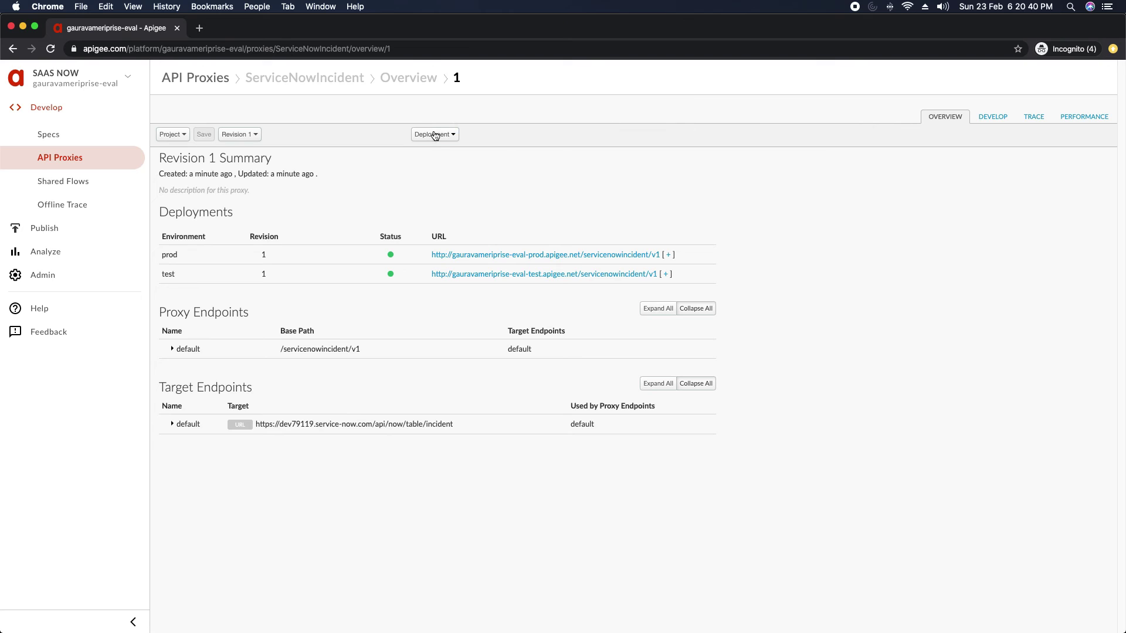
pyautogui.click(434, 135)
pyautogui.click(669, 257)
pyautogui.moveTo(430, 266); pyautogui.dragTo(669, 267)
pyautogui.press('super+c')
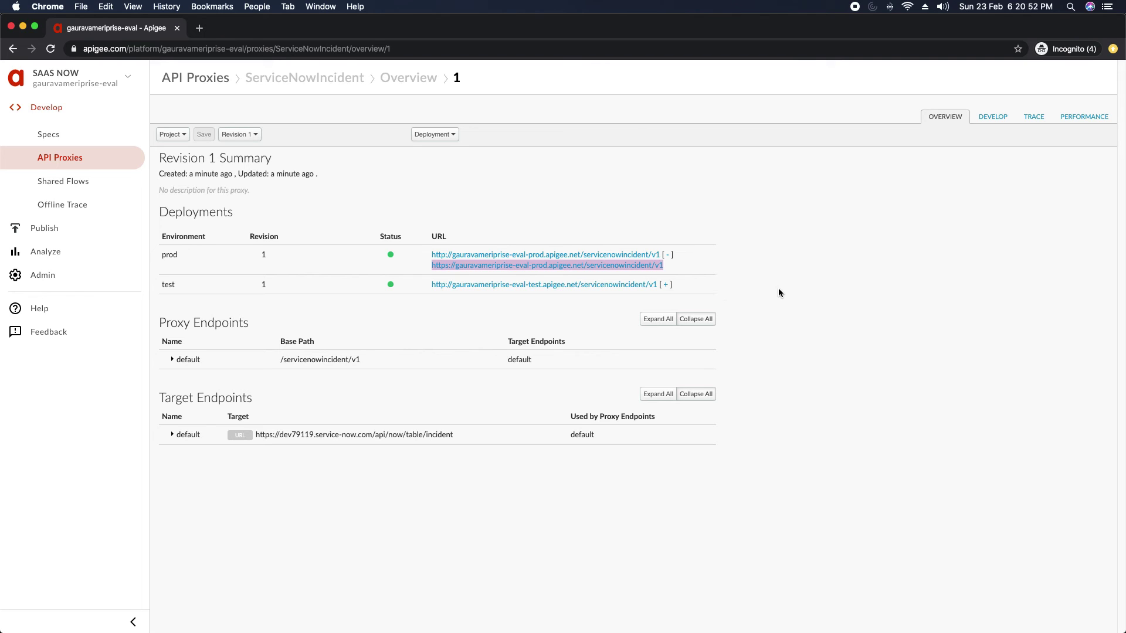
pyautogui.press('super+Tab')
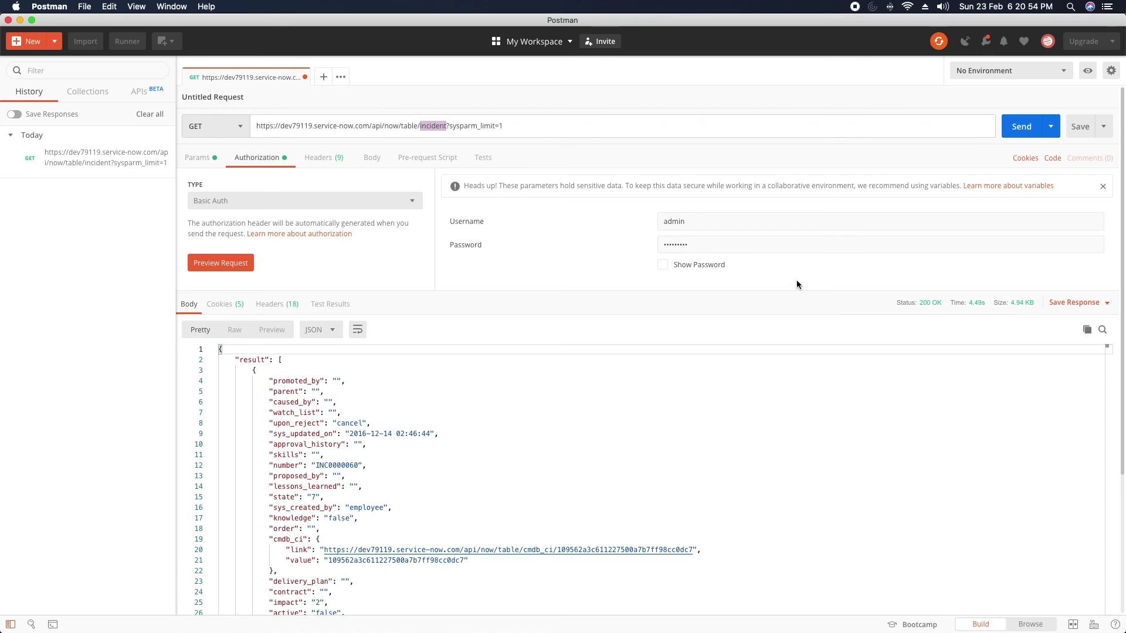
pyautogui.click(323, 79)
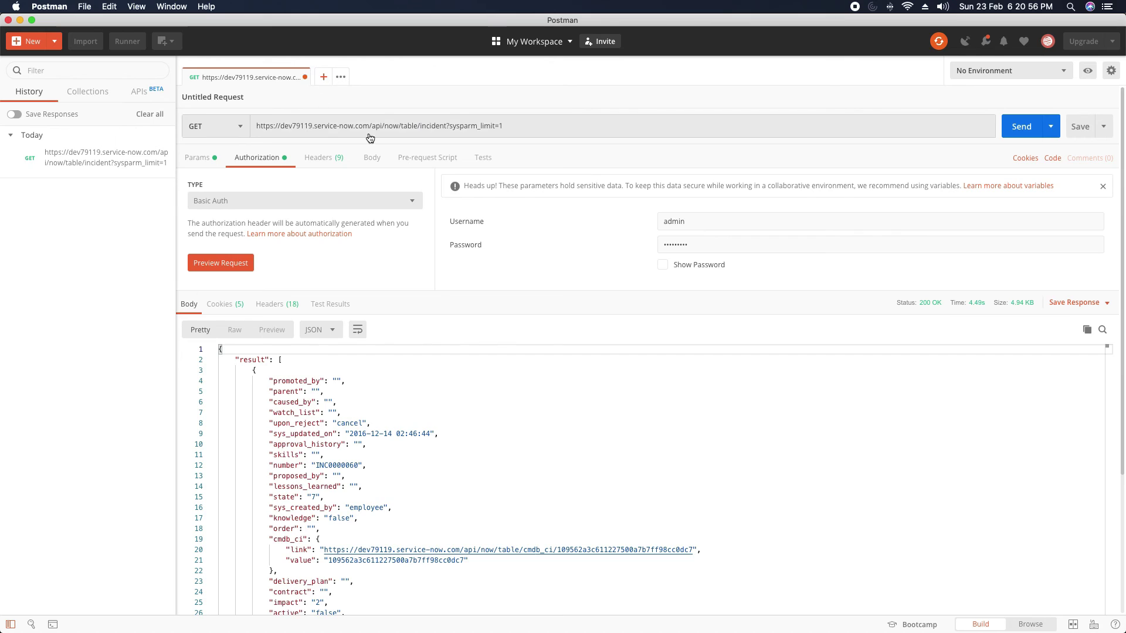
pyautogui.click(398, 124)
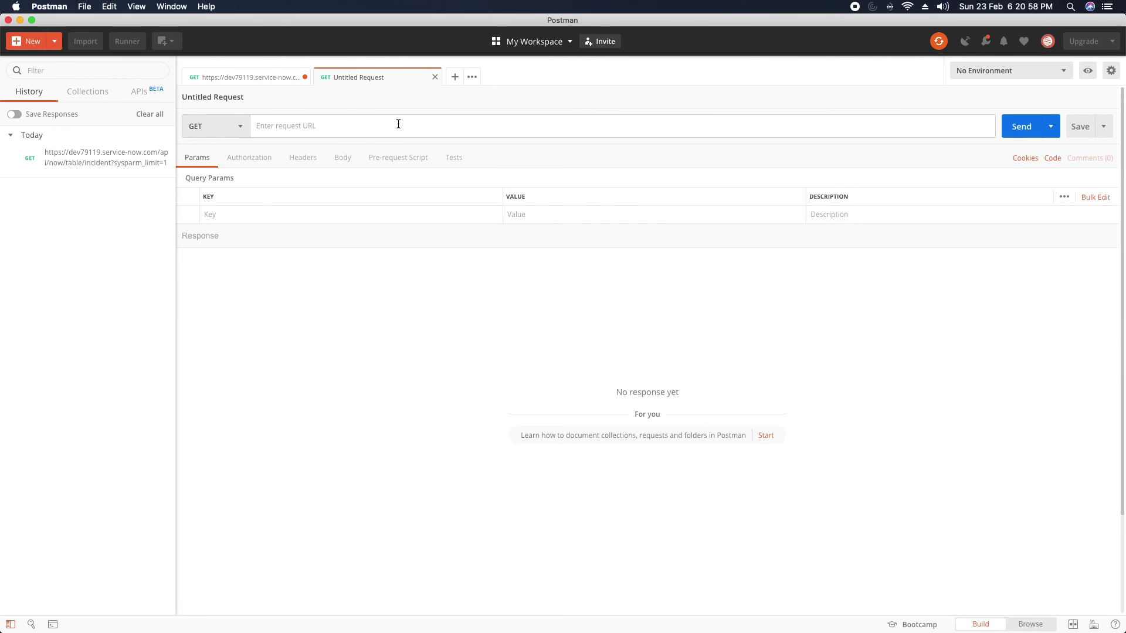
pyautogui.press('super+v')
pyautogui.click(578, 101)
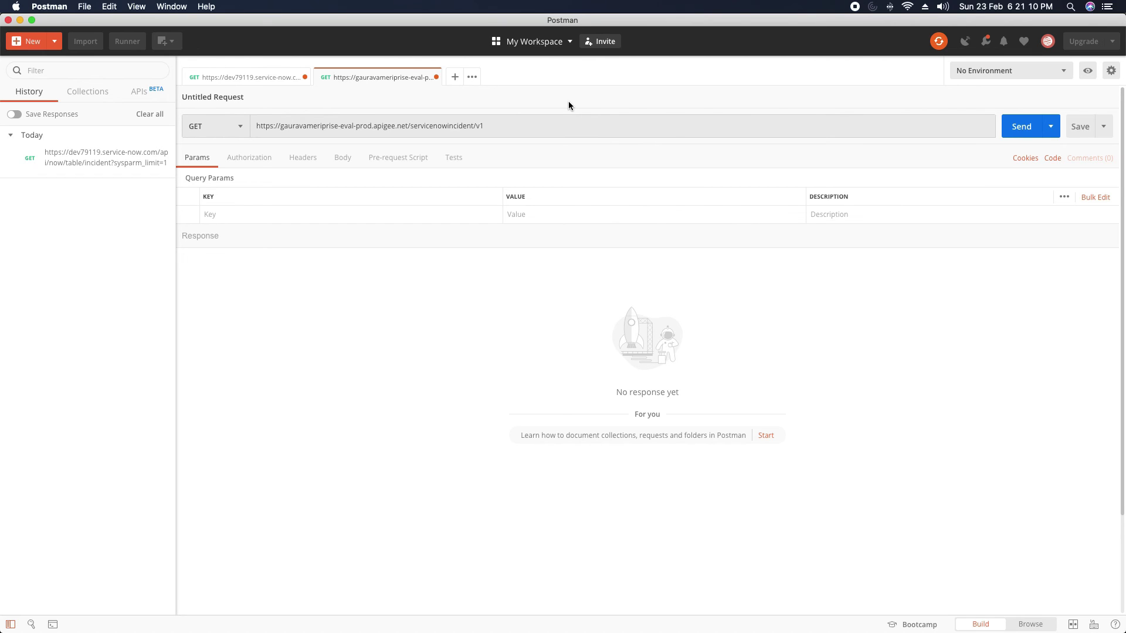
pyautogui.click(240, 78)
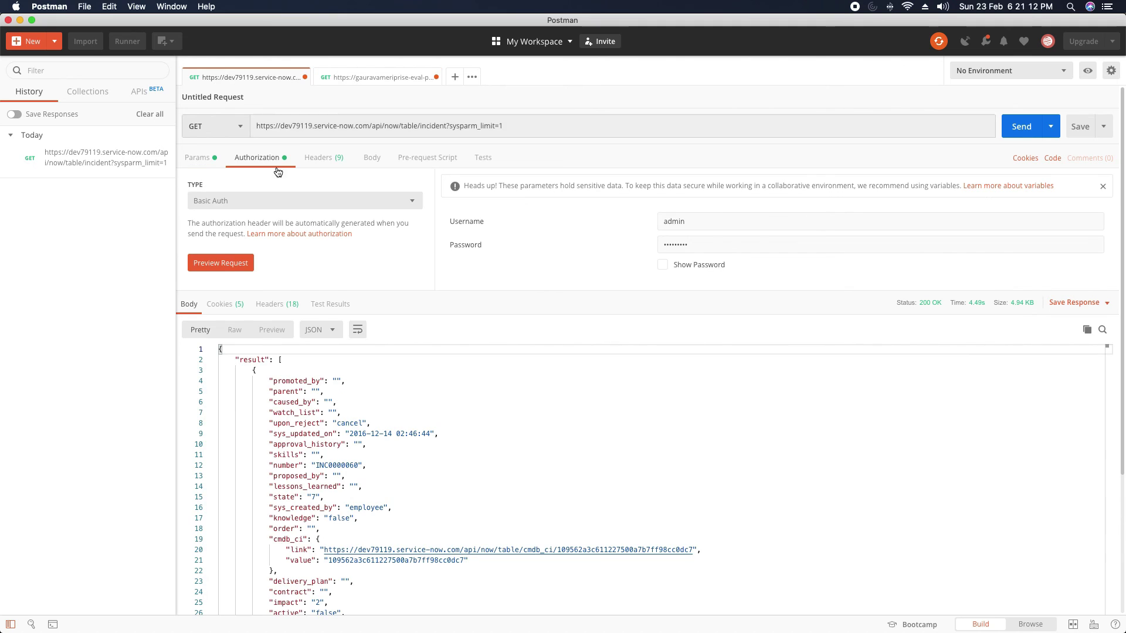
pyautogui.click(377, 79)
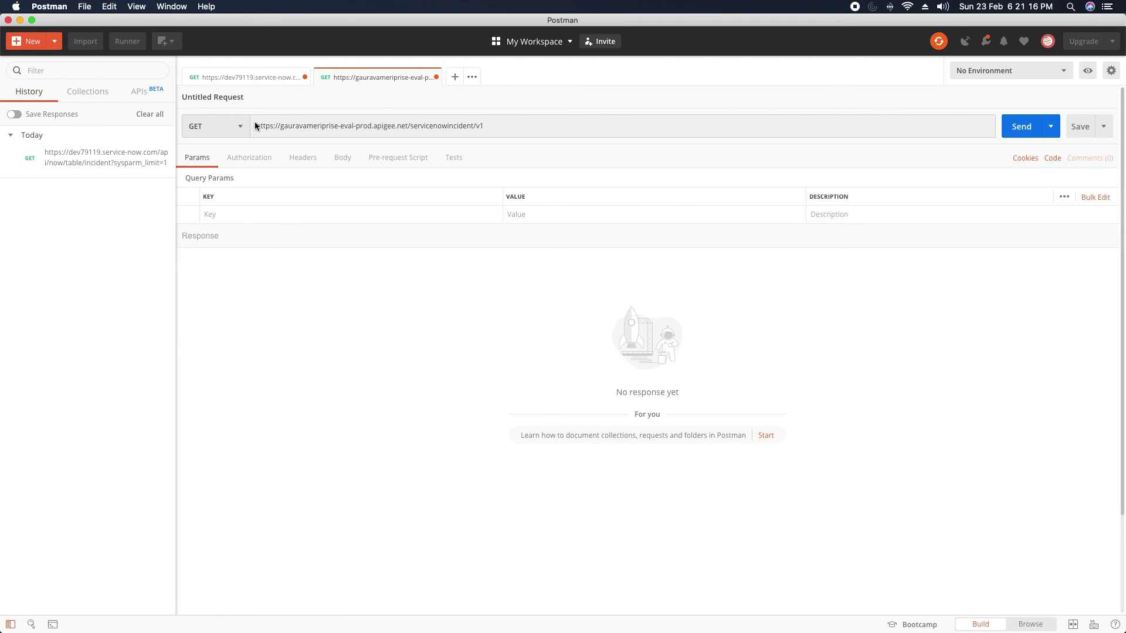
pyautogui.click(551, 126)
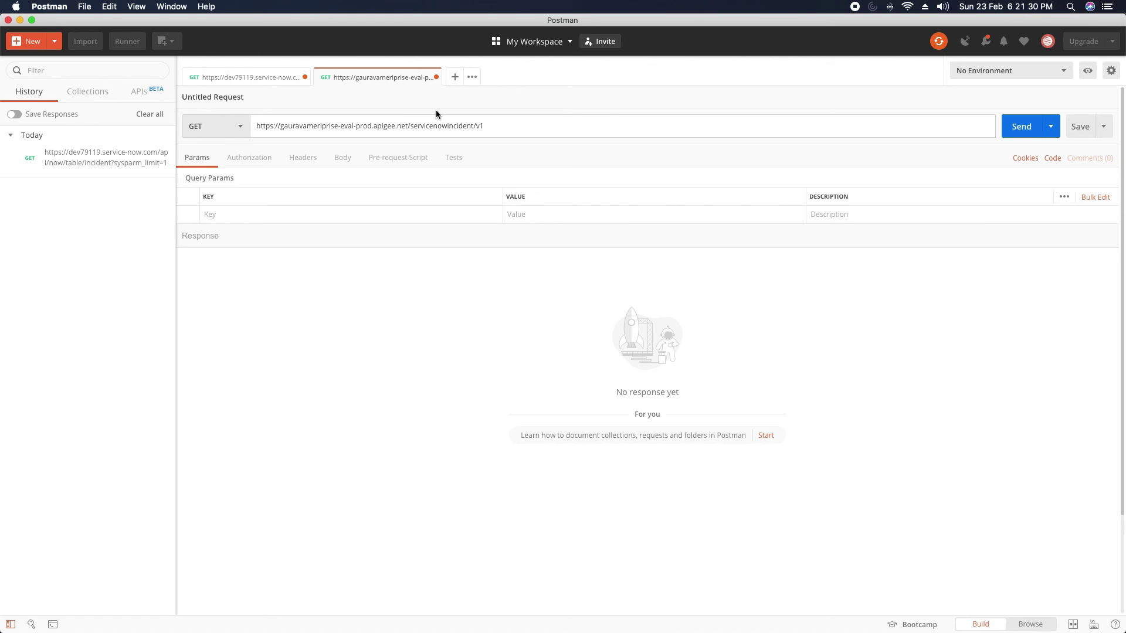
# Step: Set the prod proxy request's authorization type to Basic Auth, like the earlier ServiceNow request
pyautogui.click(227, 78)
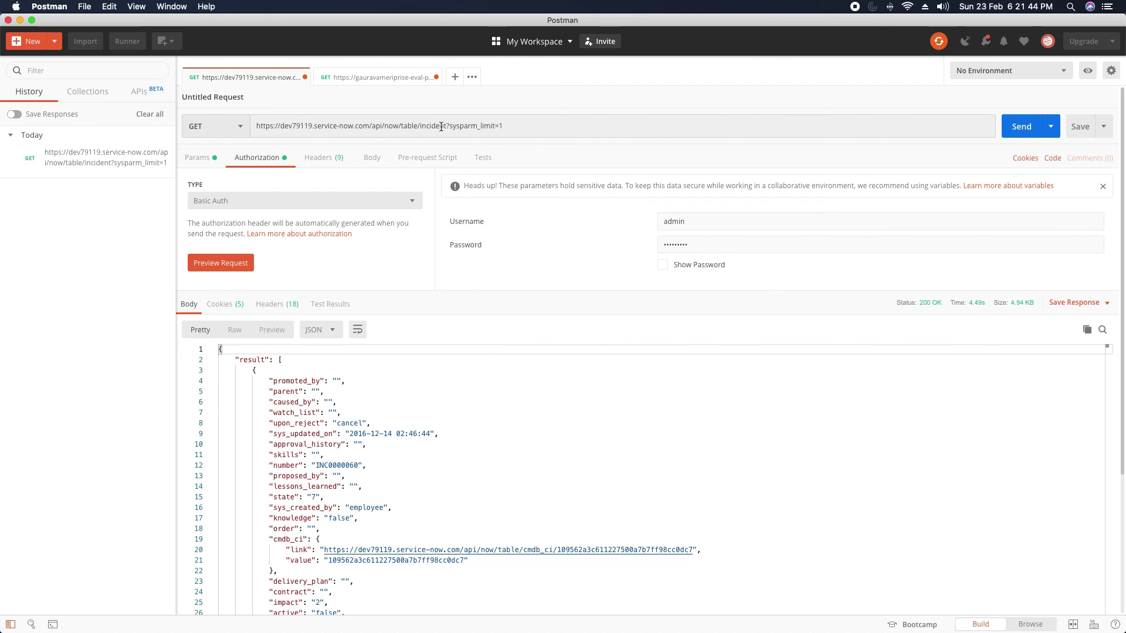
pyautogui.click(378, 77)
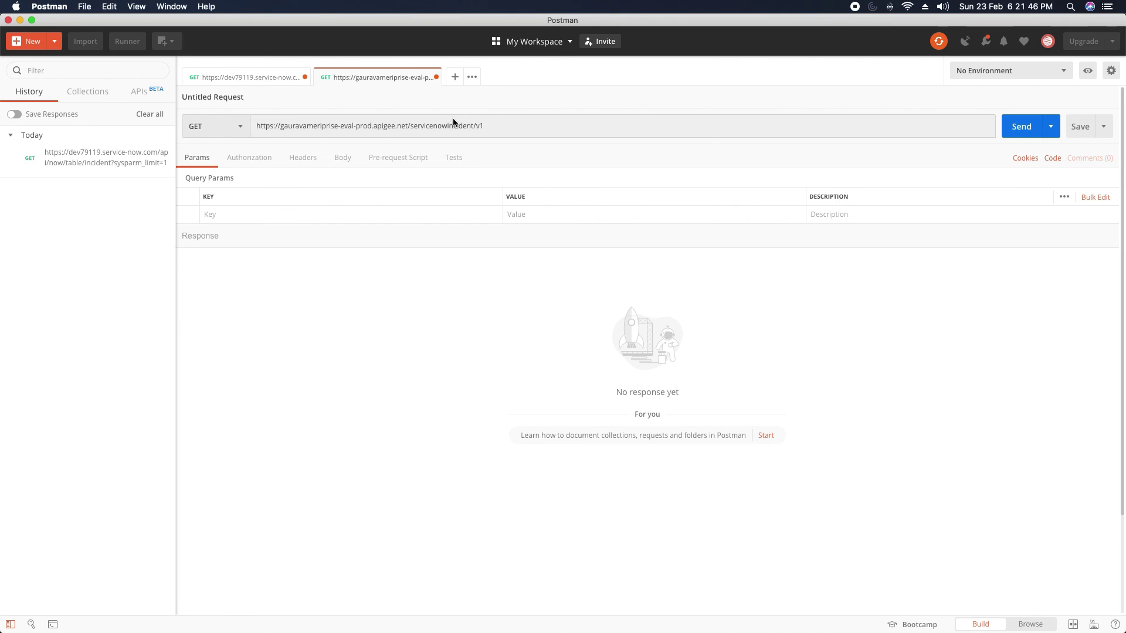
pyautogui.click(258, 160)
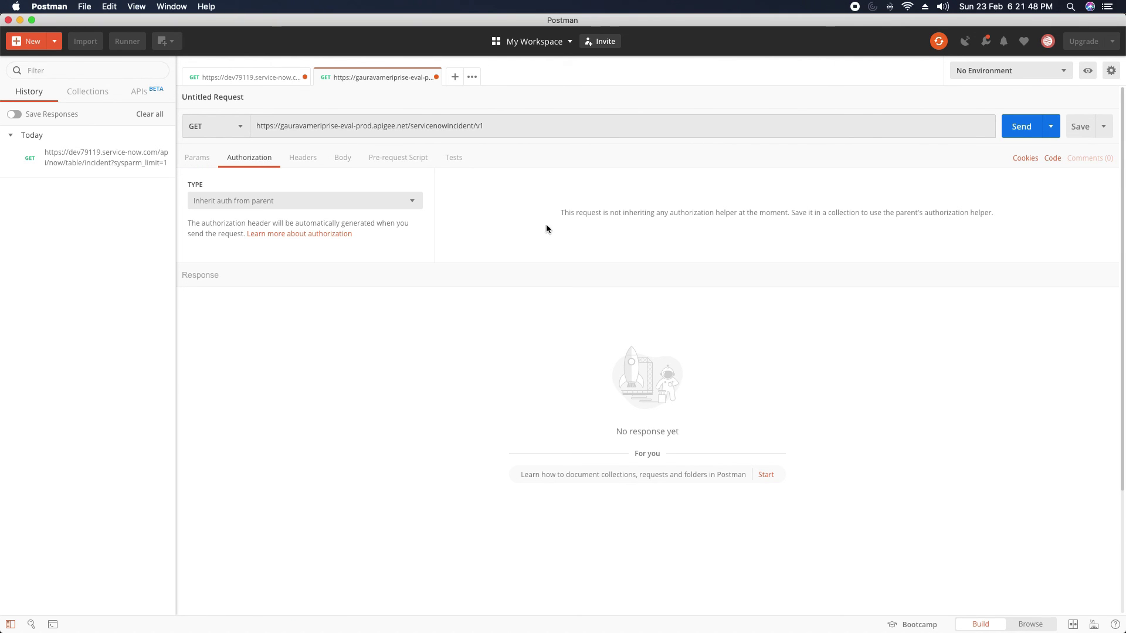
pyautogui.click(346, 199)
pyautogui.click(217, 295)
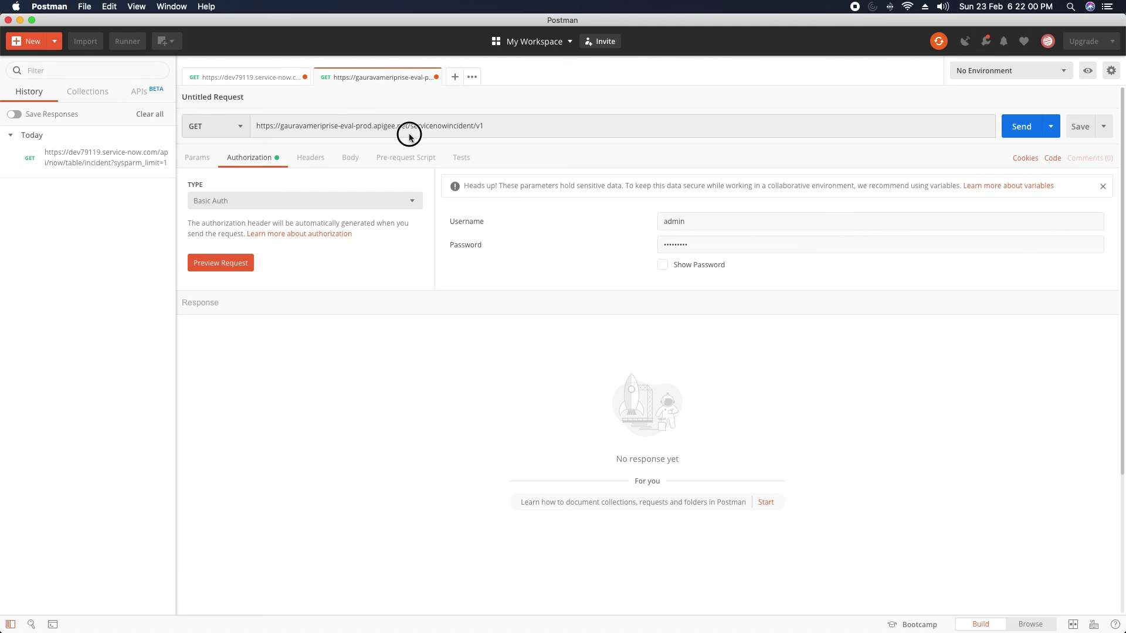
# Step: Send the GET request to the prod URL, getting 200 OK with 254.9 KB of incident JSON
pyautogui.click(494, 129)
pyautogui.moveTo(494, 129); pyautogui.dragTo(200, 120)
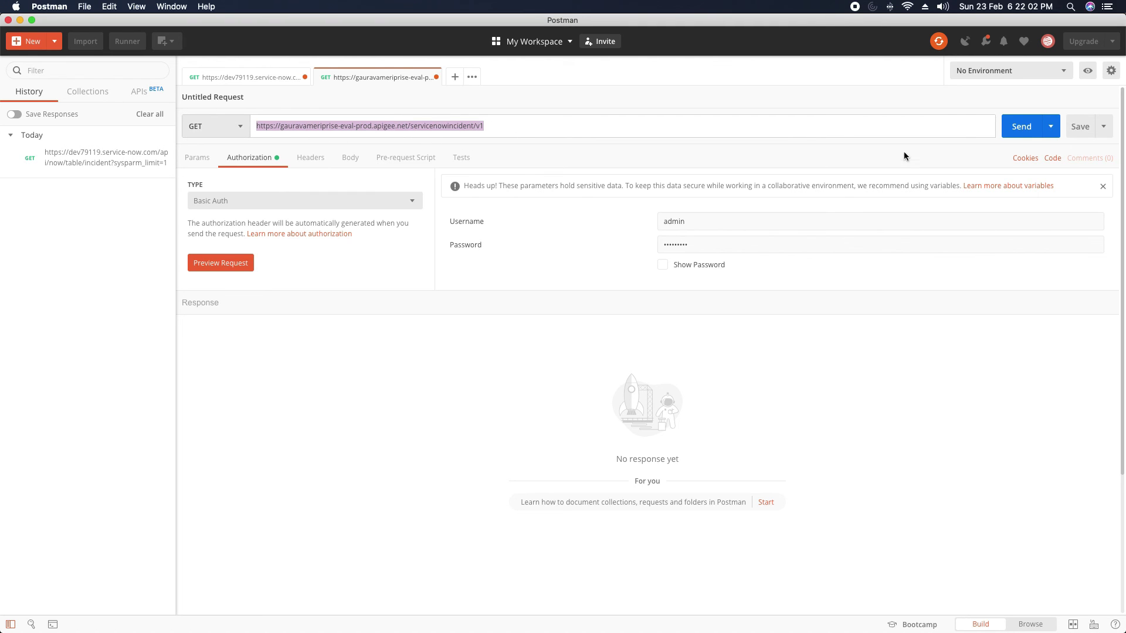
pyautogui.click(1020, 129)
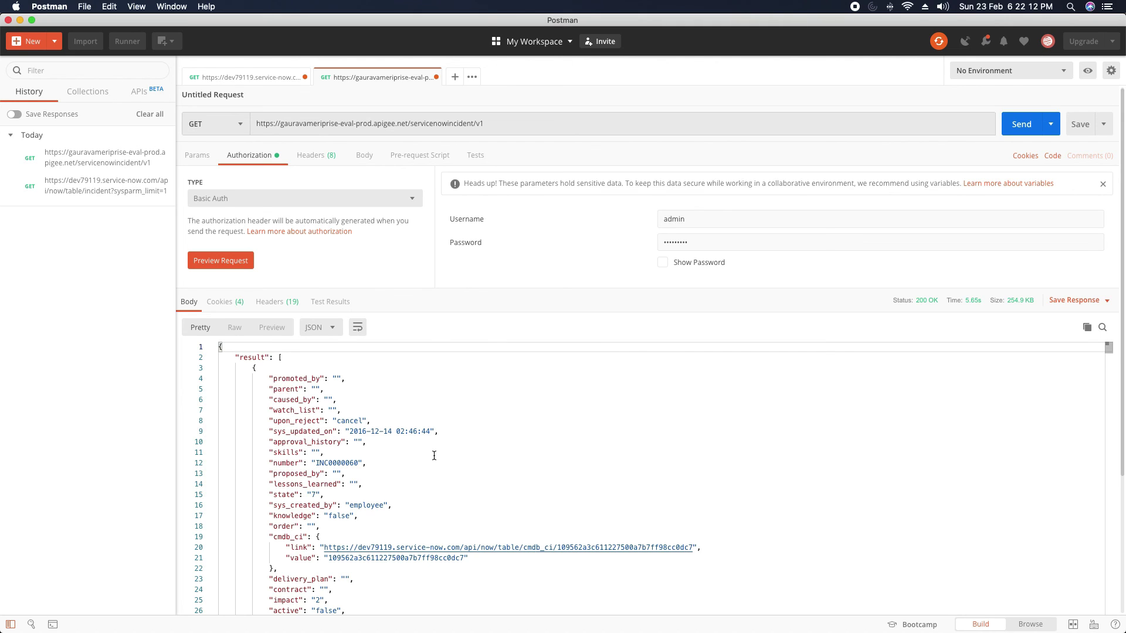
pyautogui.click(434, 456)
pyautogui.click(343, 463)
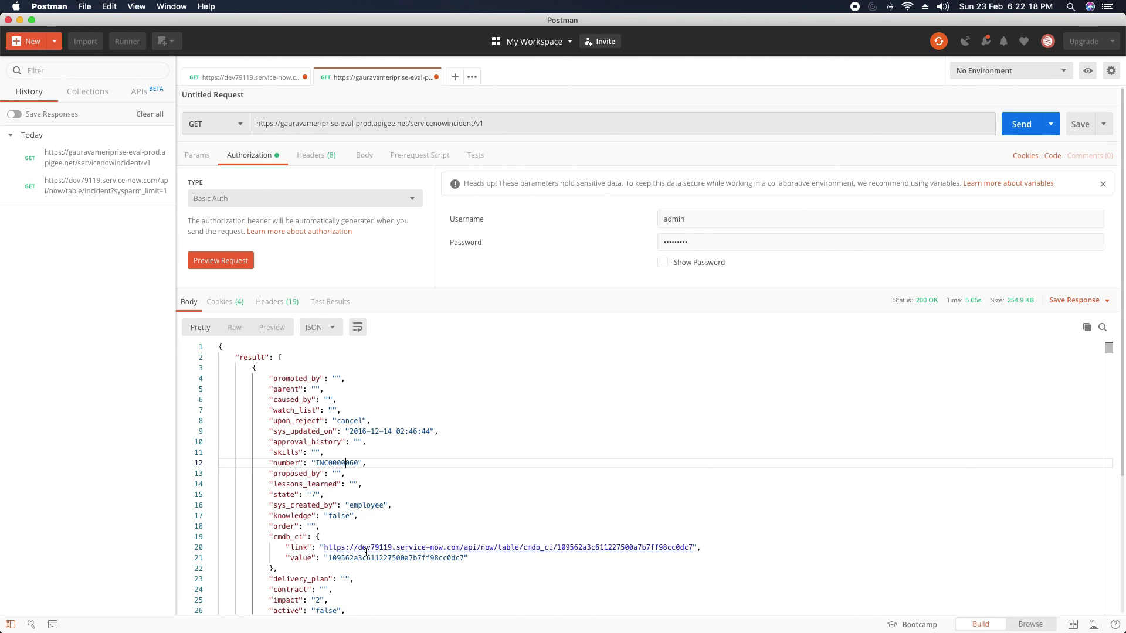
pyautogui.scroll(-3, 407, 560)
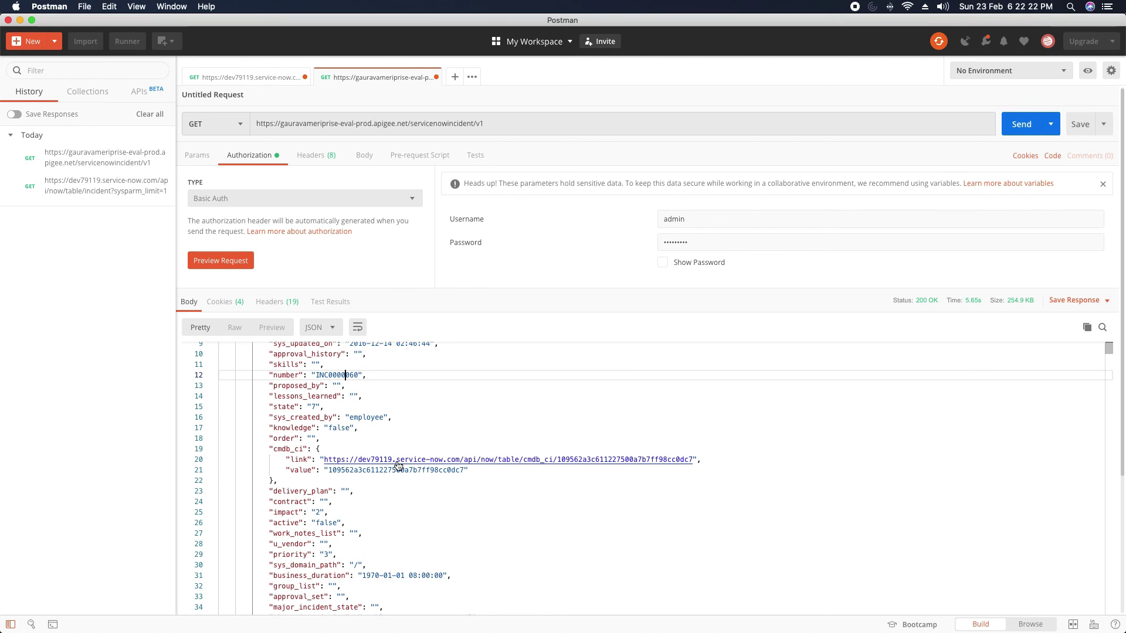
pyautogui.scroll(3, 537, 493)
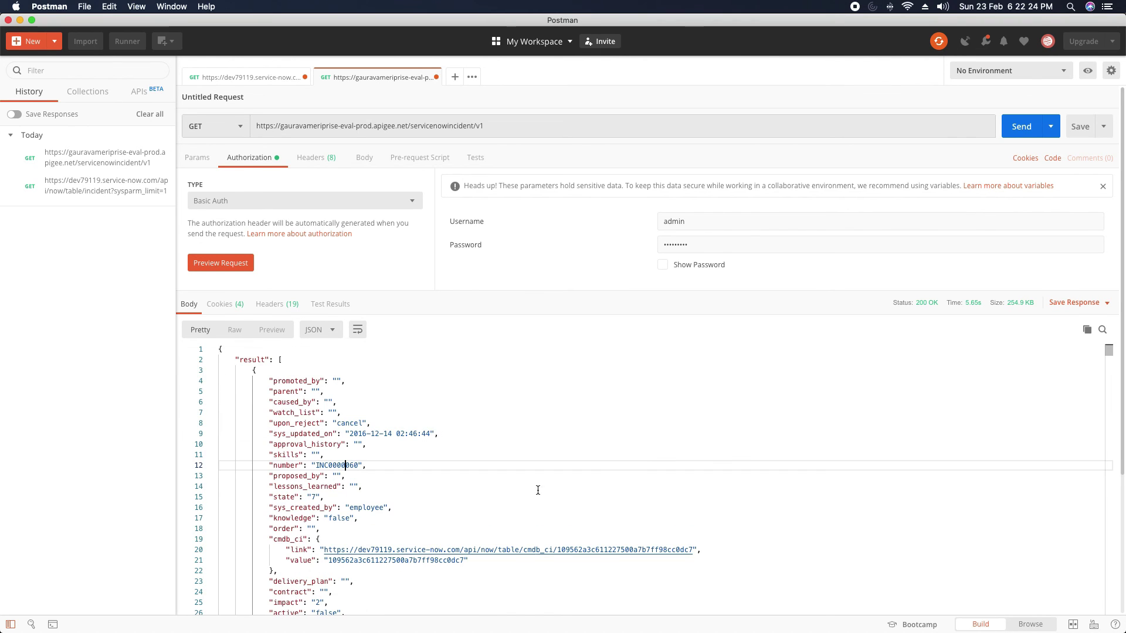